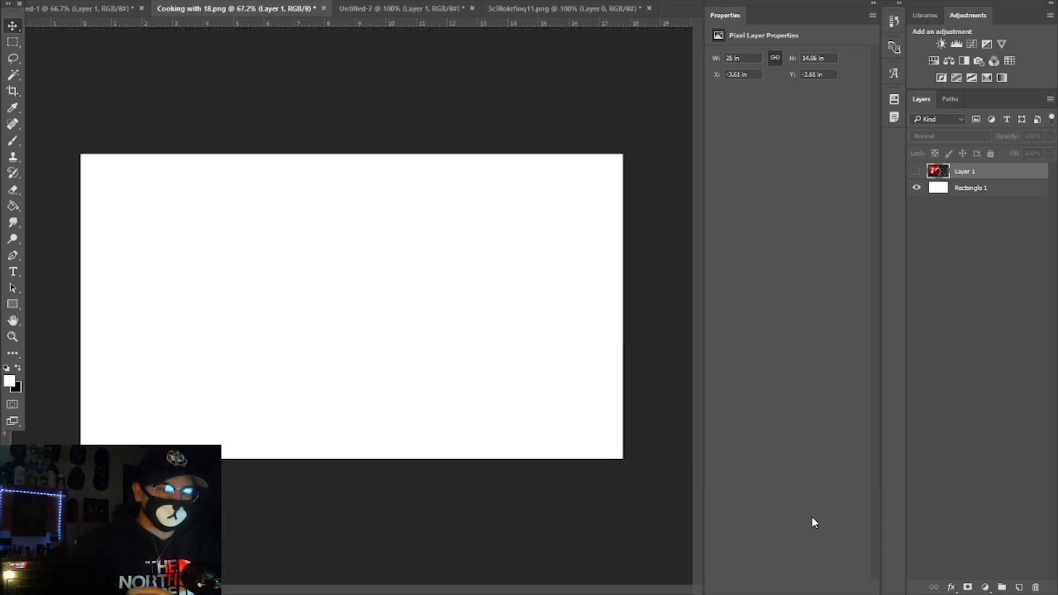
Step: Show Layer 1's Gogeta artwork, select the Pen tool, and zoom in on its edges
click(917, 172)
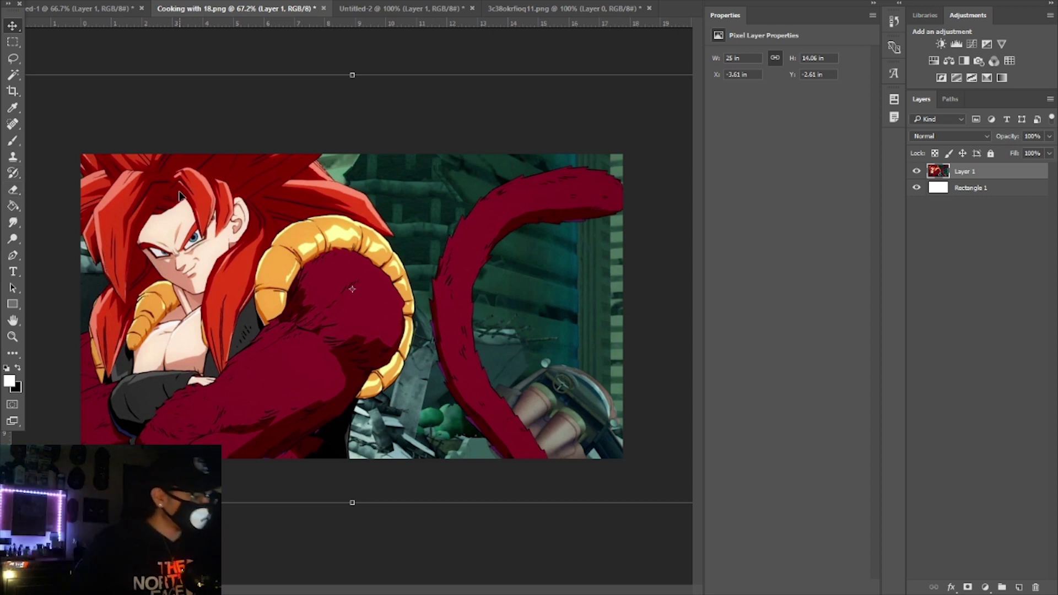
click(13, 255)
scroll(312, 207, up, 5)
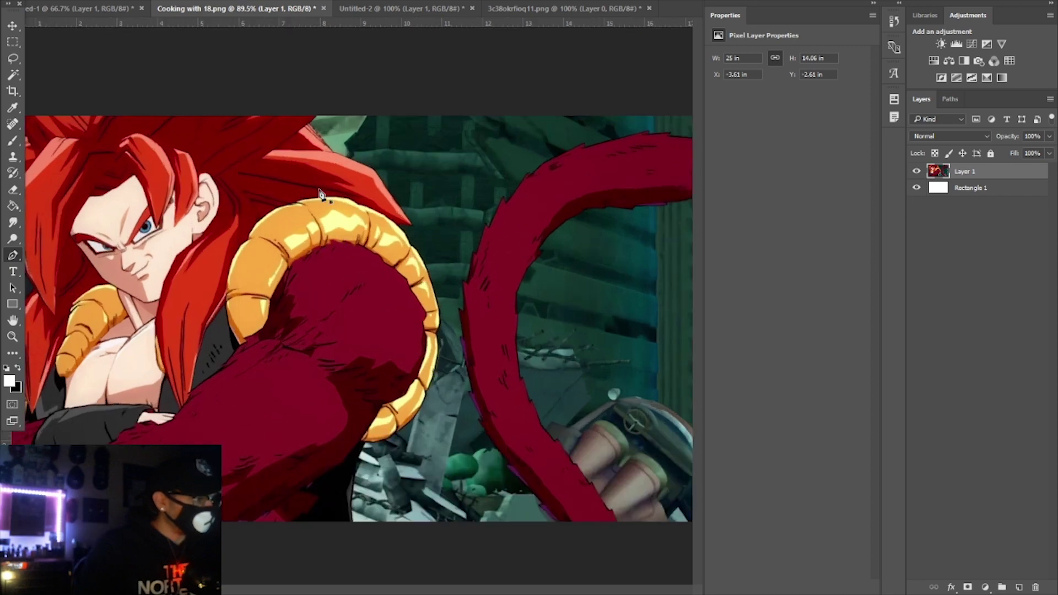
scroll(329, 137, up, 1)
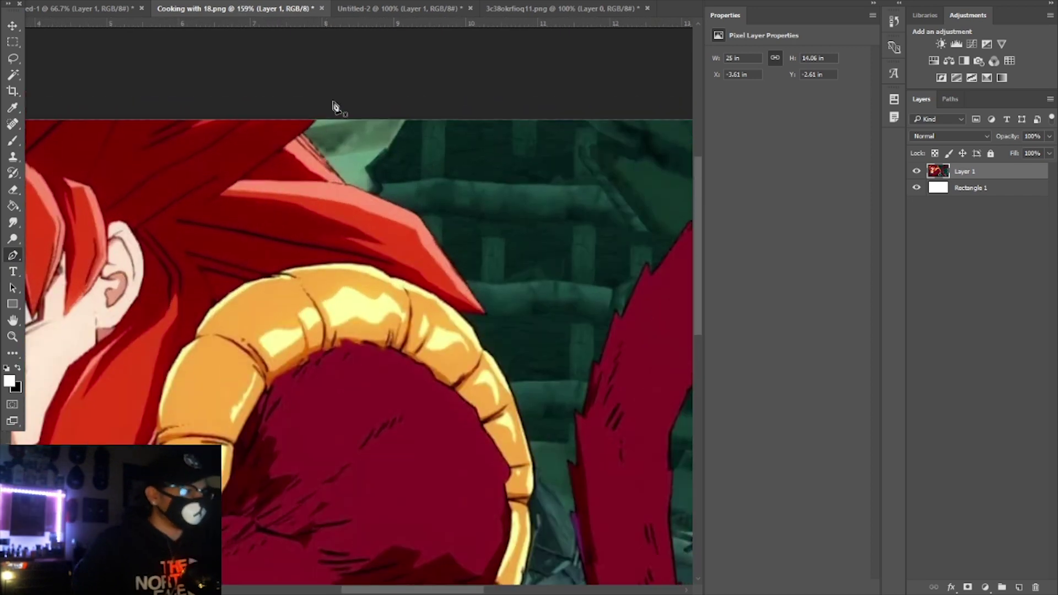
scroll(333, 103, up, 4)
scroll(341, 203, down, 9)
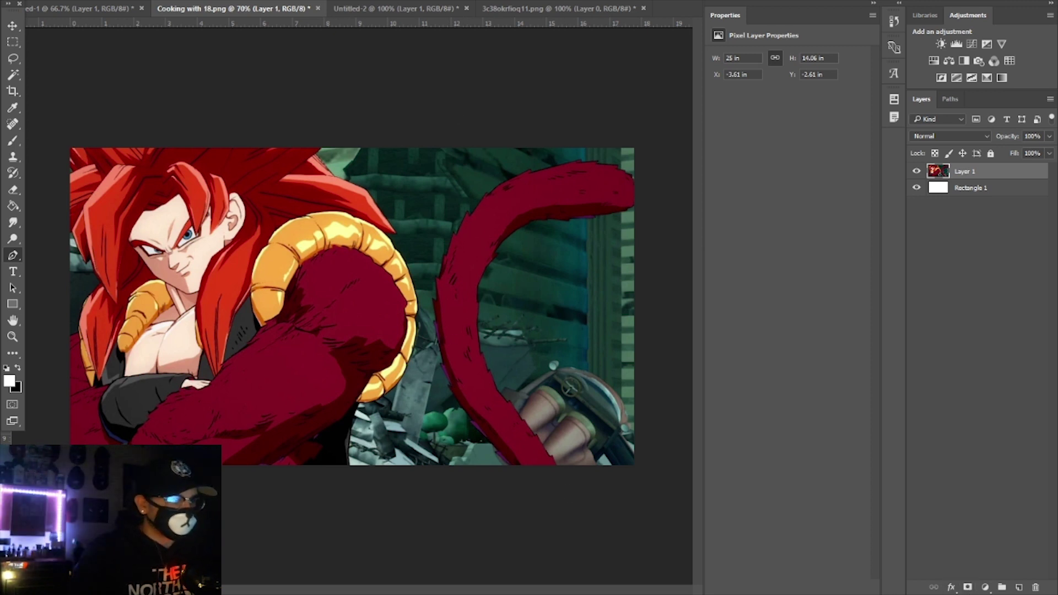
Step: Start a Pen path along the top edge of Gogeta's hair down to the orange ring
scroll(297, 114, up, 6)
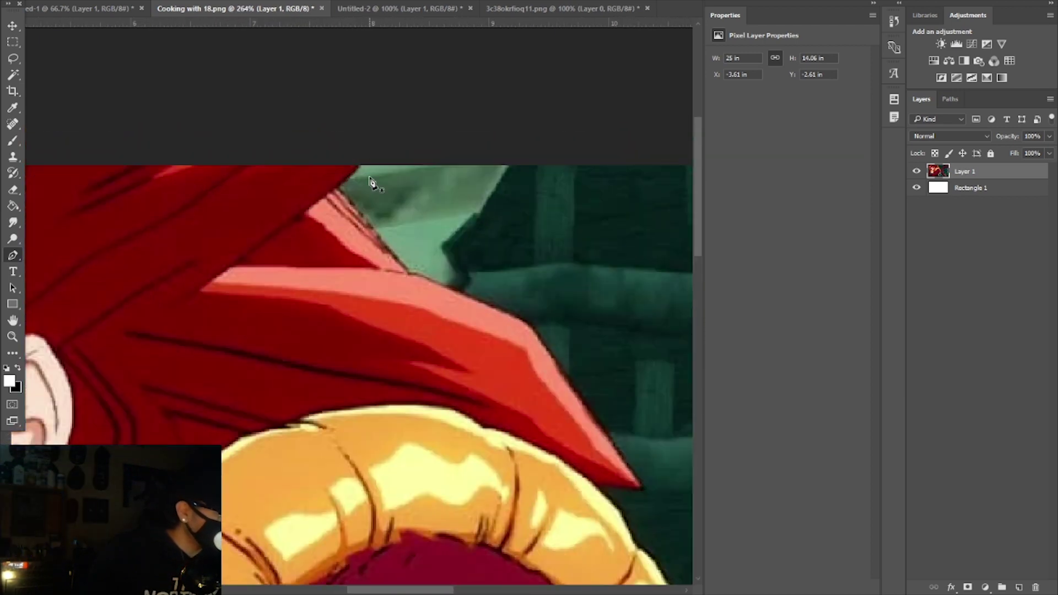
click(364, 161)
click(338, 187)
click(408, 272)
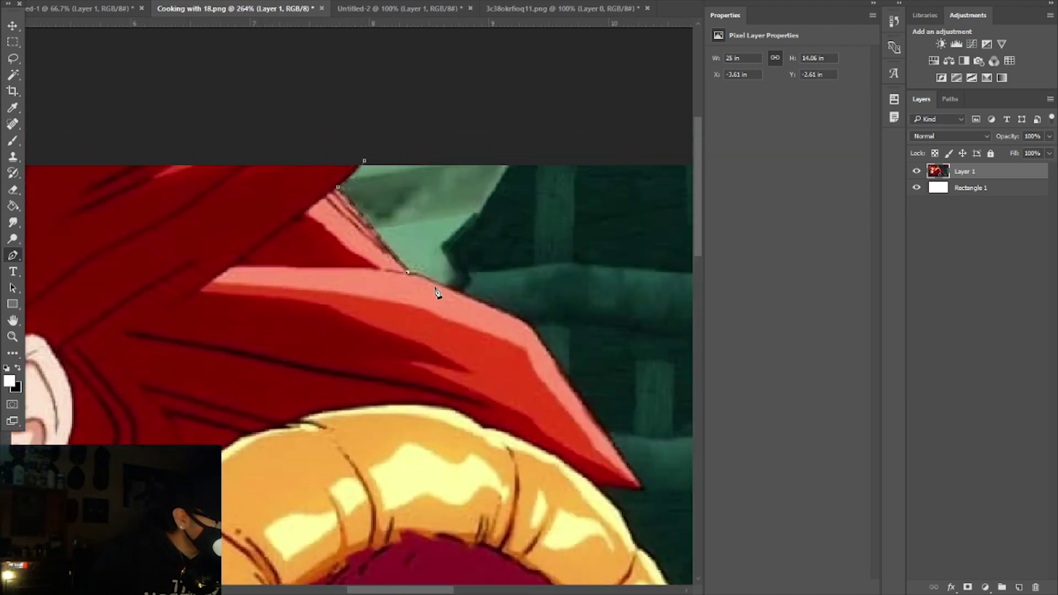
click(449, 286)
click(520, 317)
click(560, 373)
Step: Continue the path around the orange ring and beneath Gogeta's arm
scroll(574, 406, down, 3)
drag(625, 366, 642, 366)
scroll(624, 375, down, 3)
click(639, 330)
scroll(634, 342, down, 3)
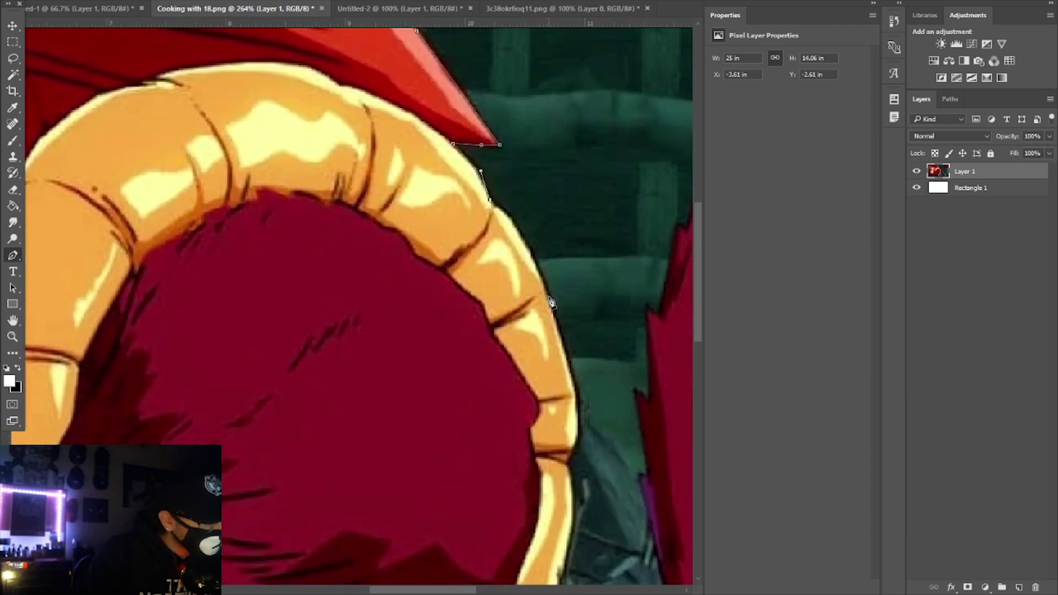
click(549, 309)
scroll(551, 308, down, 3)
click(579, 327)
click(569, 359)
scroll(571, 376, down, 3)
click(541, 409)
scroll(541, 409, down, 3)
click(529, 353)
scroll(529, 353, down, 3)
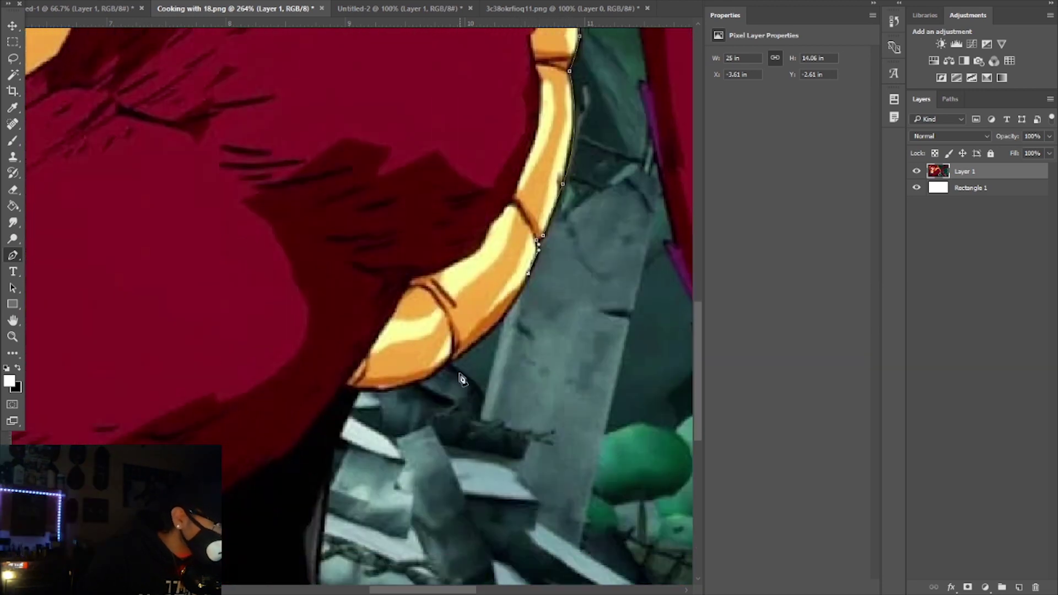
click(456, 361)
click(427, 379)
click(361, 392)
Step: Extend the path past the canvas's bottom and right edges and close it at the start
scroll(364, 340, down, 4)
scroll(364, 341, down, 3)
scroll(358, 358, down, 5)
click(390, 481)
click(626, 478)
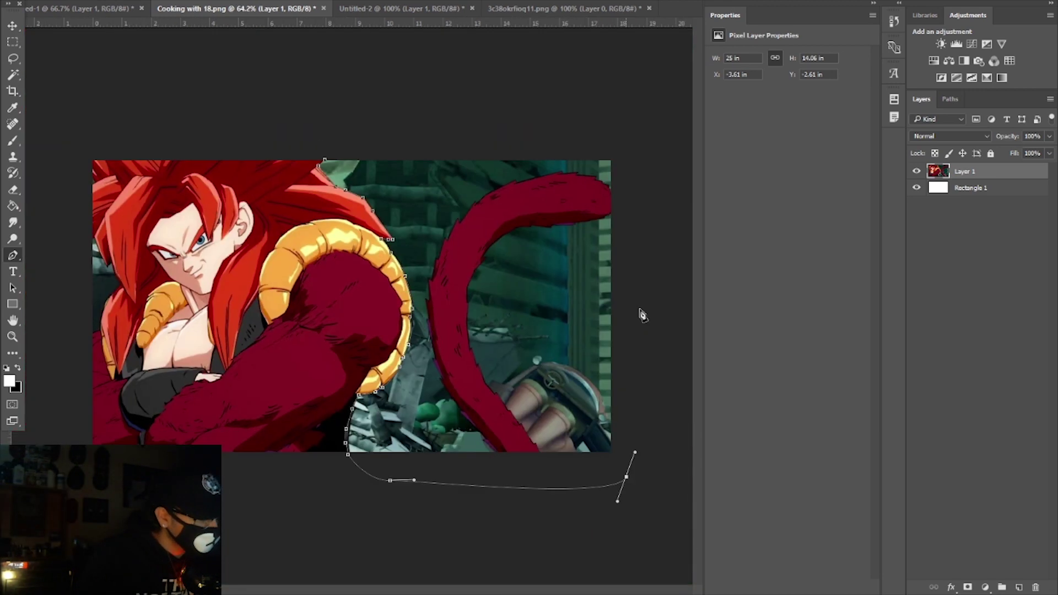
click(623, 113)
click(325, 159)
Step: Turn the path into a selection, delete that area to white, and deselect
right_click(322, 157)
click(400, 243)
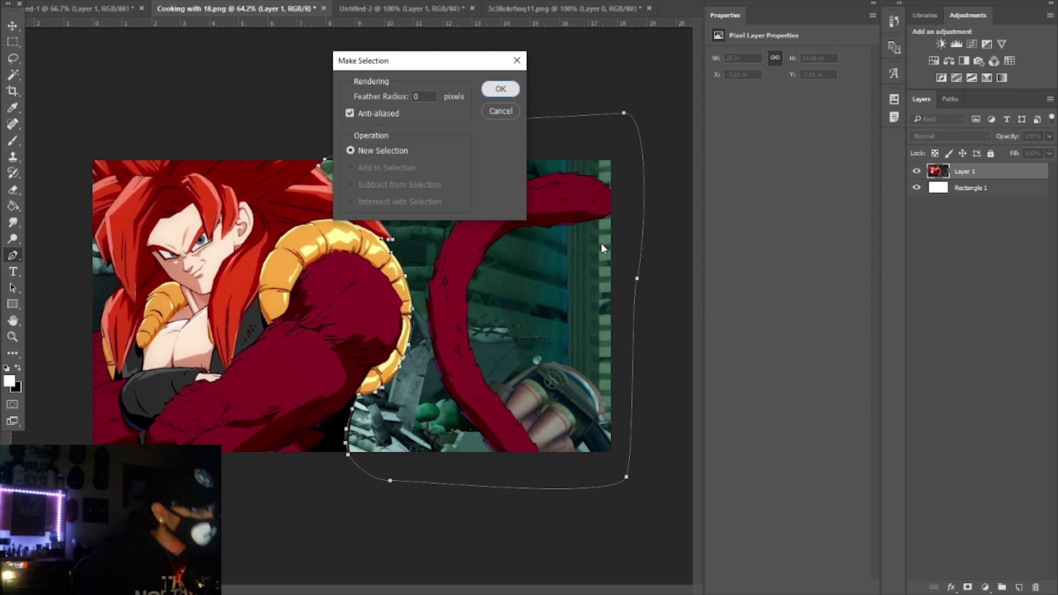
key(Return)
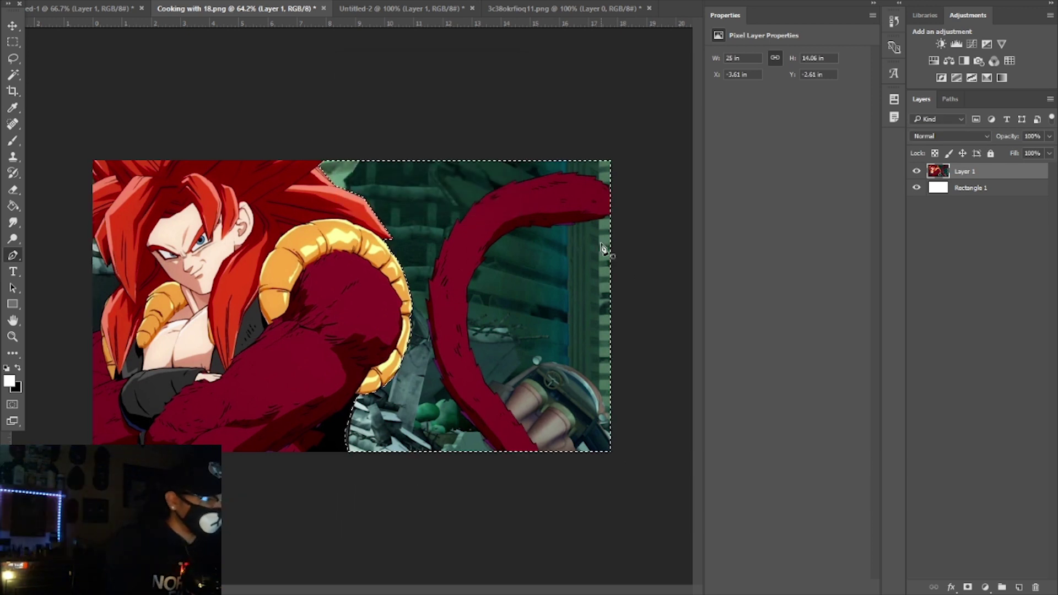
key(Delete)
key(ctrl+d)
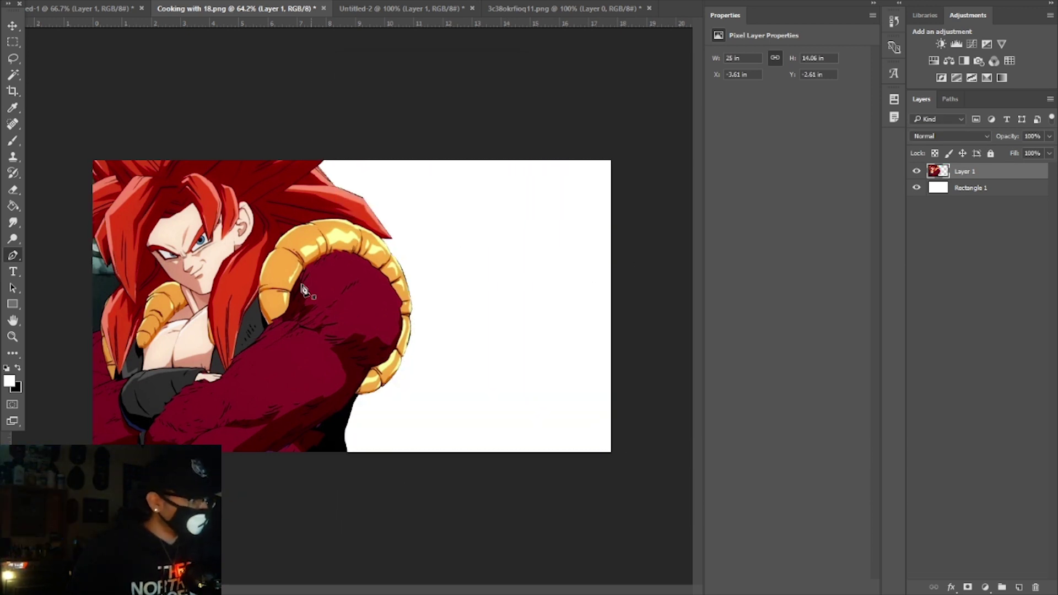
Step: Start a new Pen path at the canvas's left edge following the hair's outer strands
scroll(76, 282, up, 6)
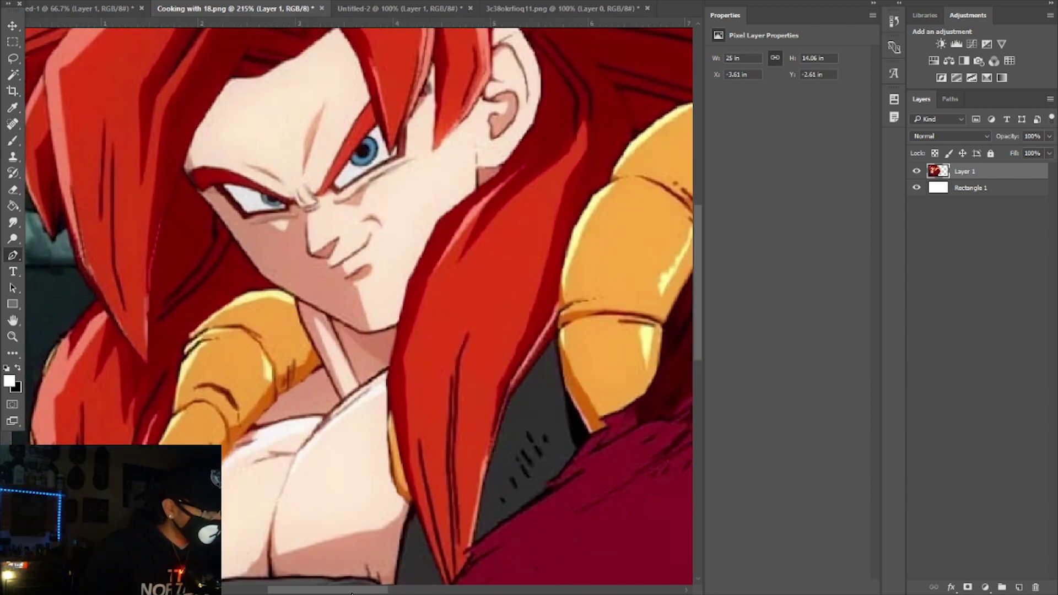
scroll(319, 579, up, 2)
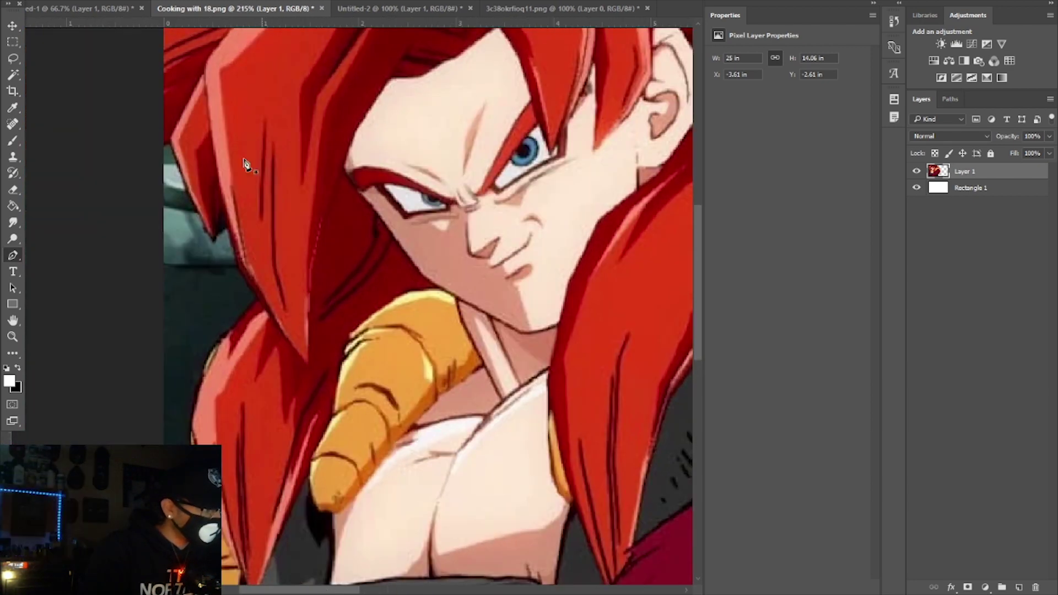
click(157, 149)
click(171, 143)
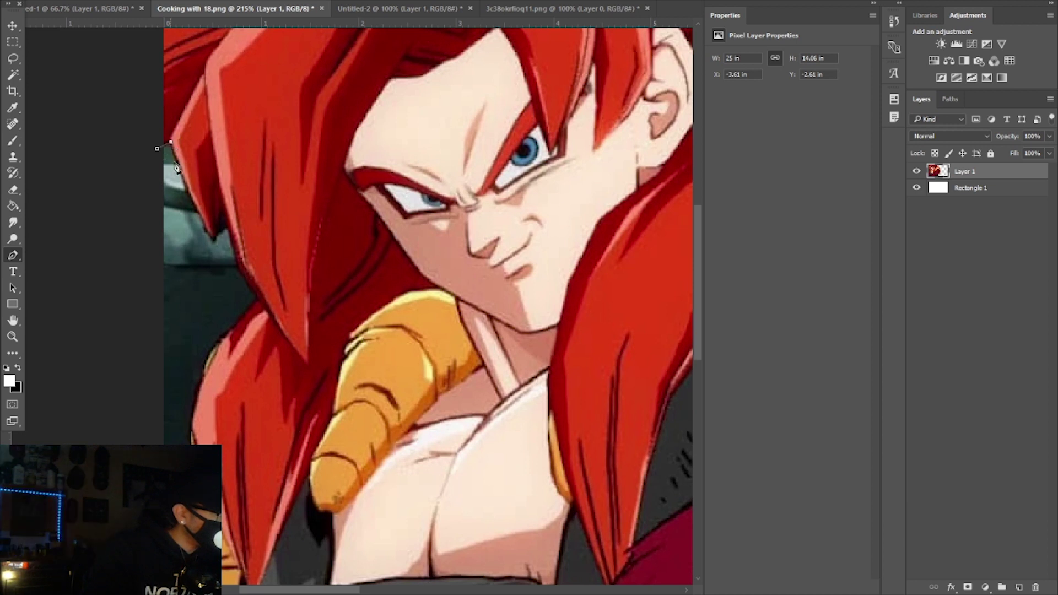
click(211, 237)
drag(220, 249, 226, 262)
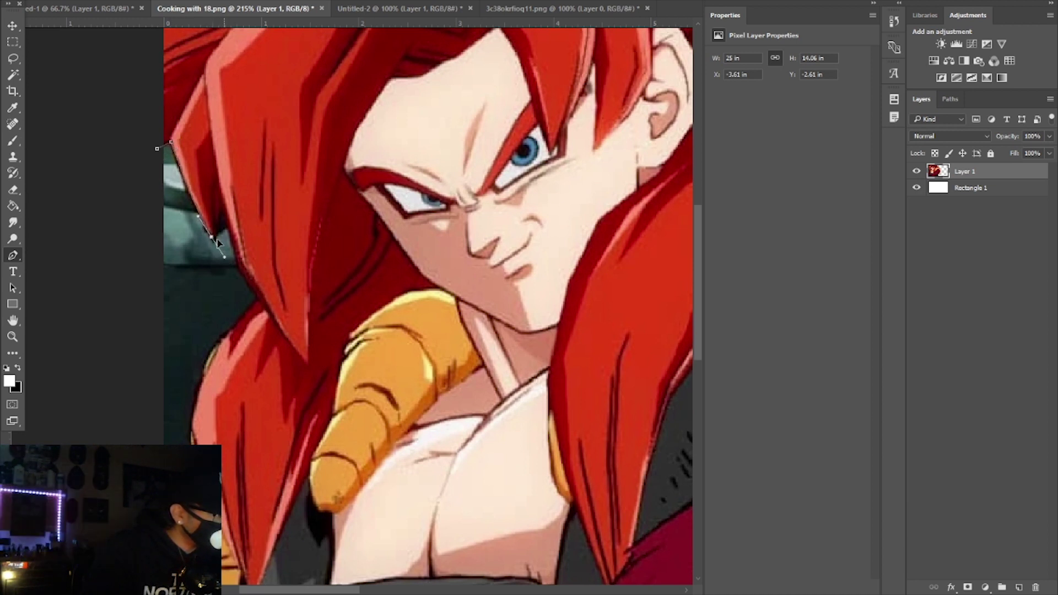
alt+click(213, 238)
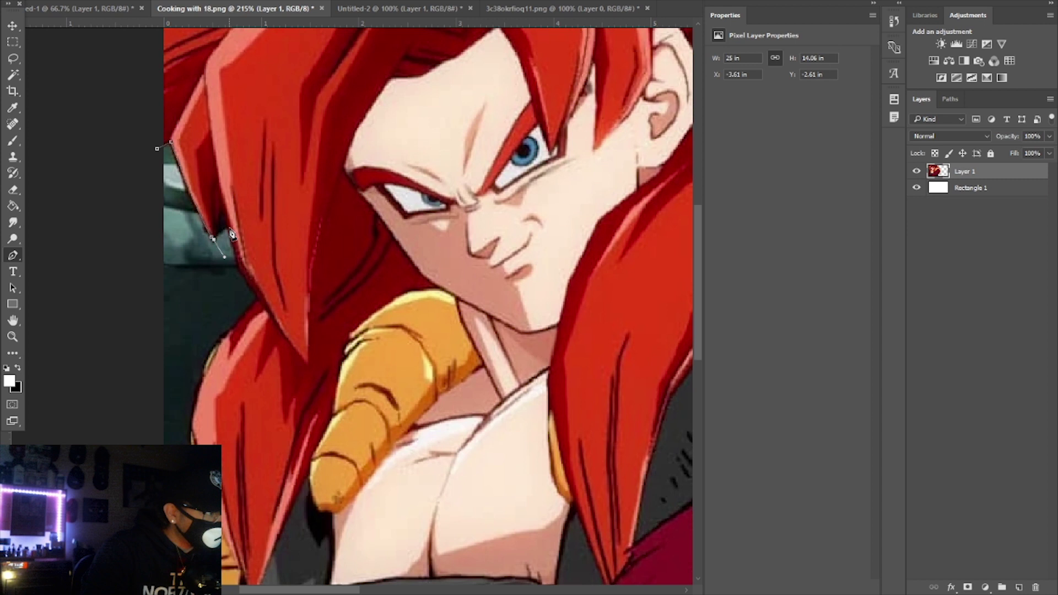
click(220, 210)
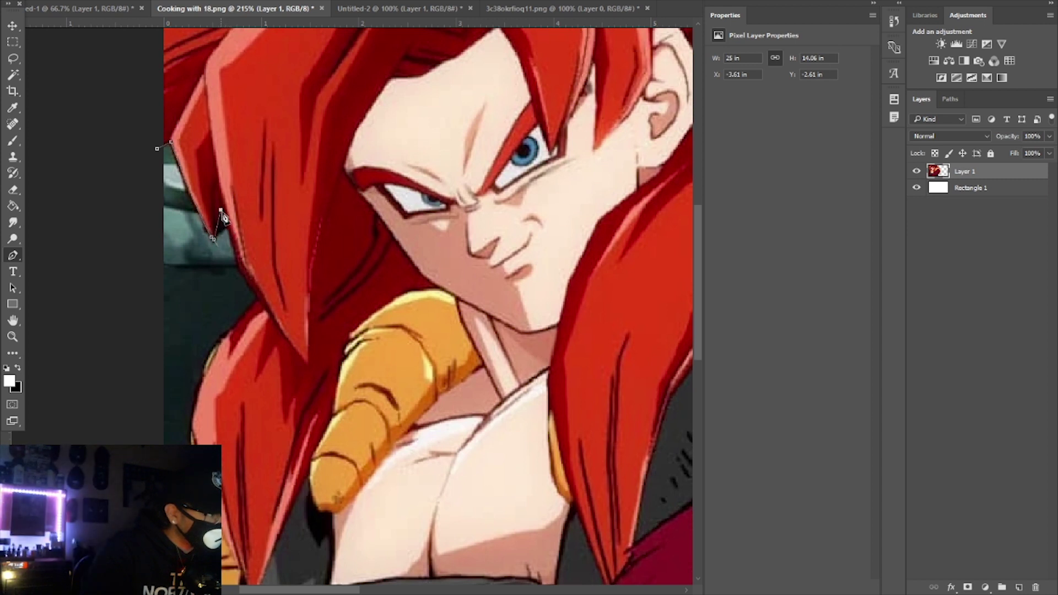
click(238, 265)
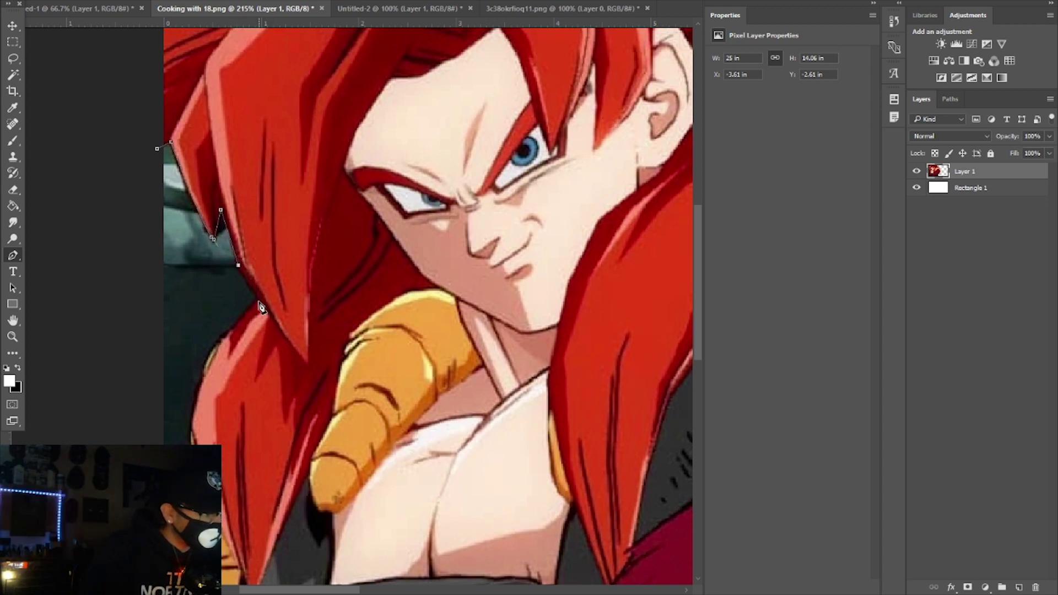
click(259, 301)
Step: Curve the path down the hair's left side and close it at the first point
scroll(259, 303, down, 5)
click(228, 332)
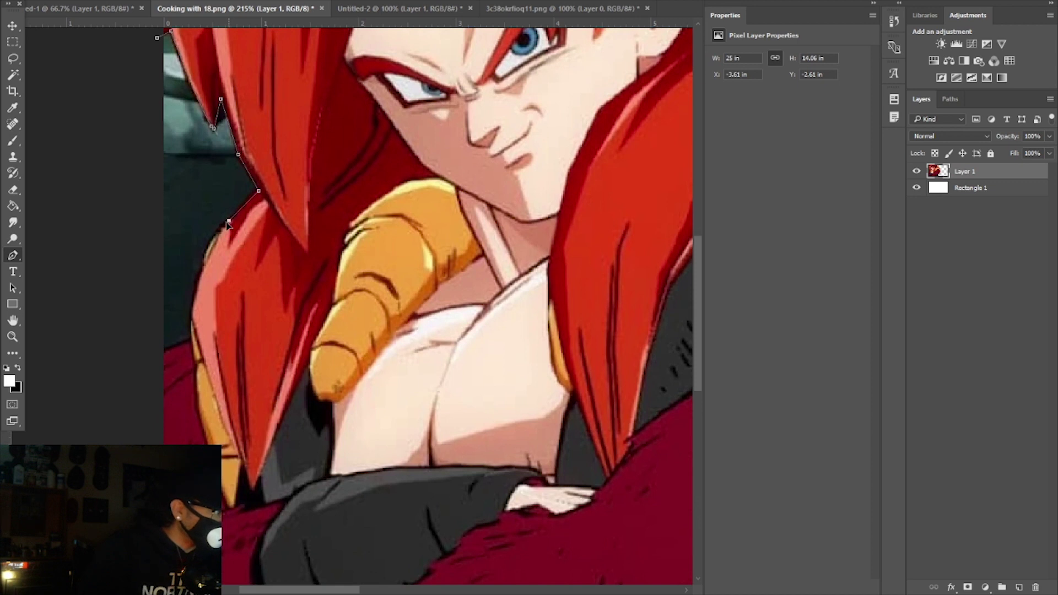
drag(229, 221, 212, 237)
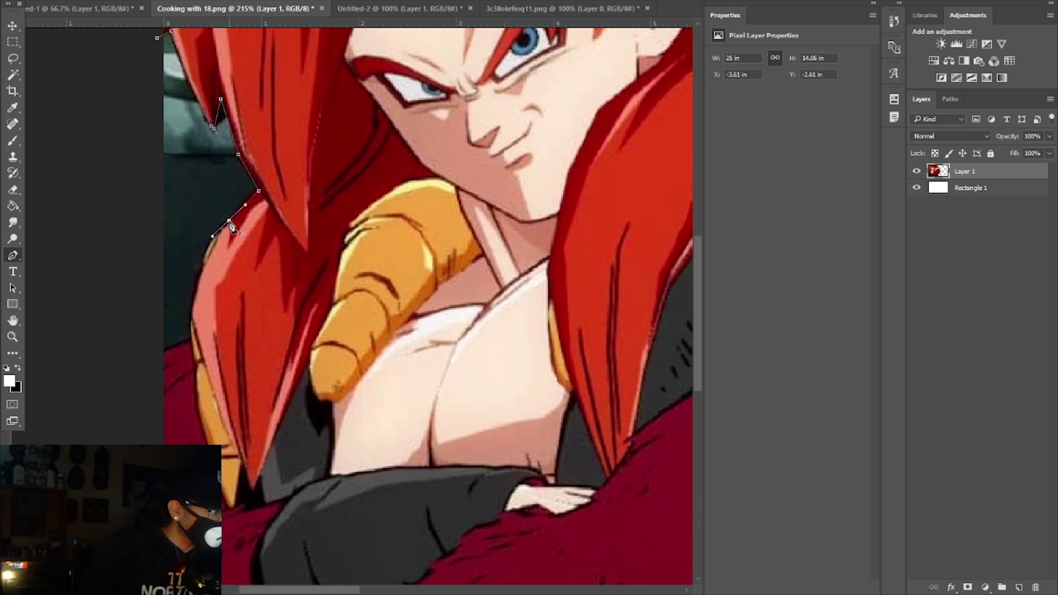
click(204, 250)
click(200, 273)
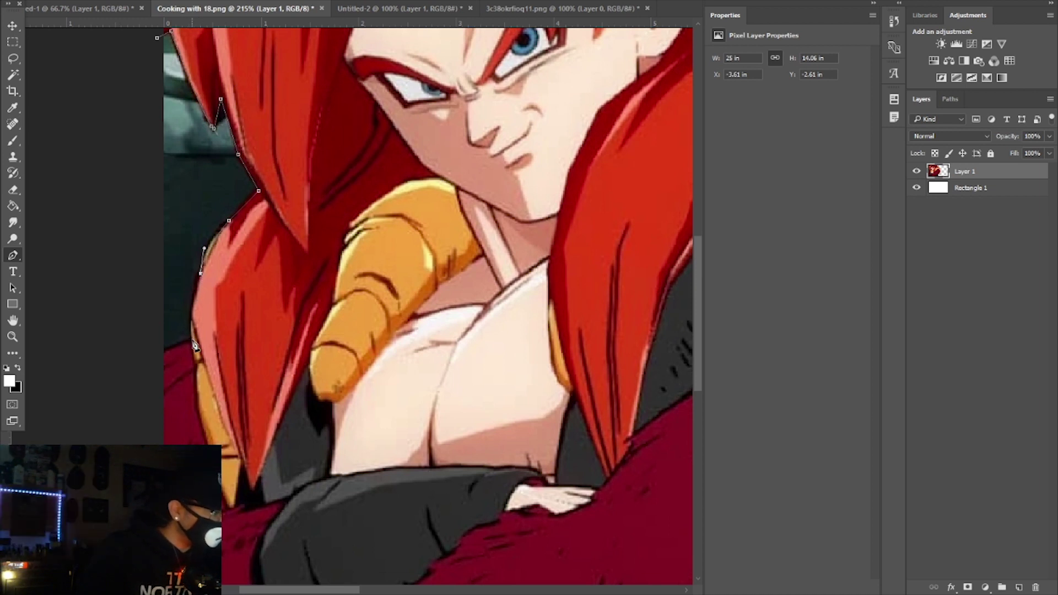
mouse_move(194, 345)
mouse_down()
mouse_move(200, 366)
mouse_move(192, 343)
mouse_up()
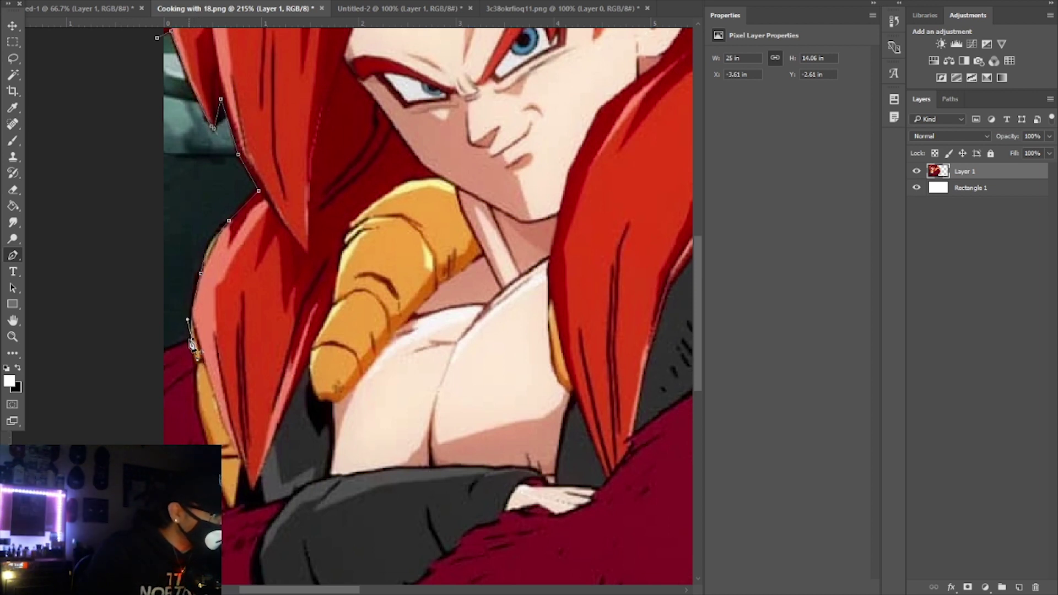
click(160, 354)
scroll(142, 298, up, 1)
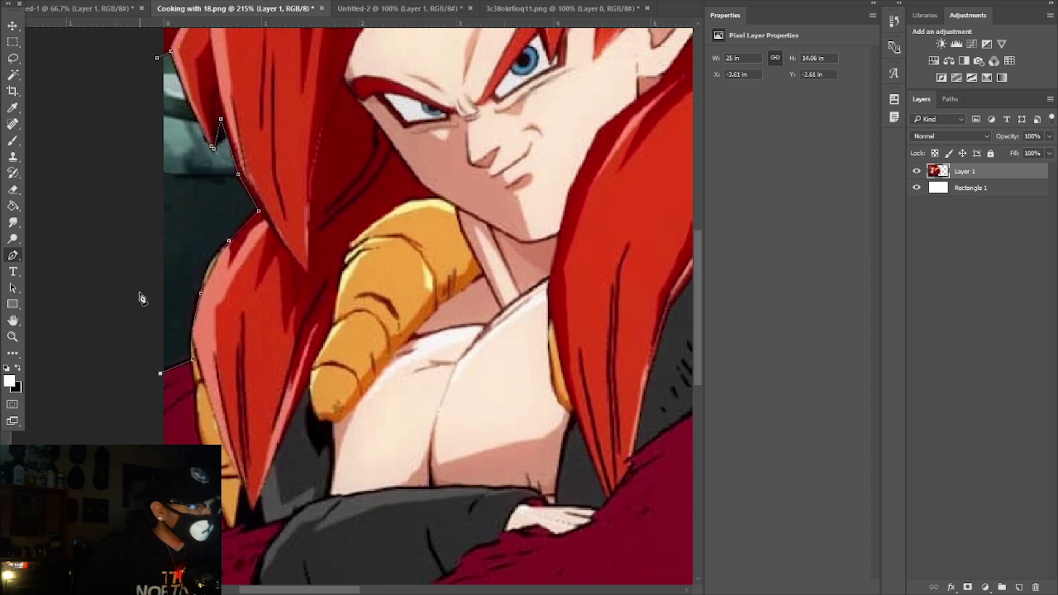
scroll(142, 298, up, 3)
click(157, 128)
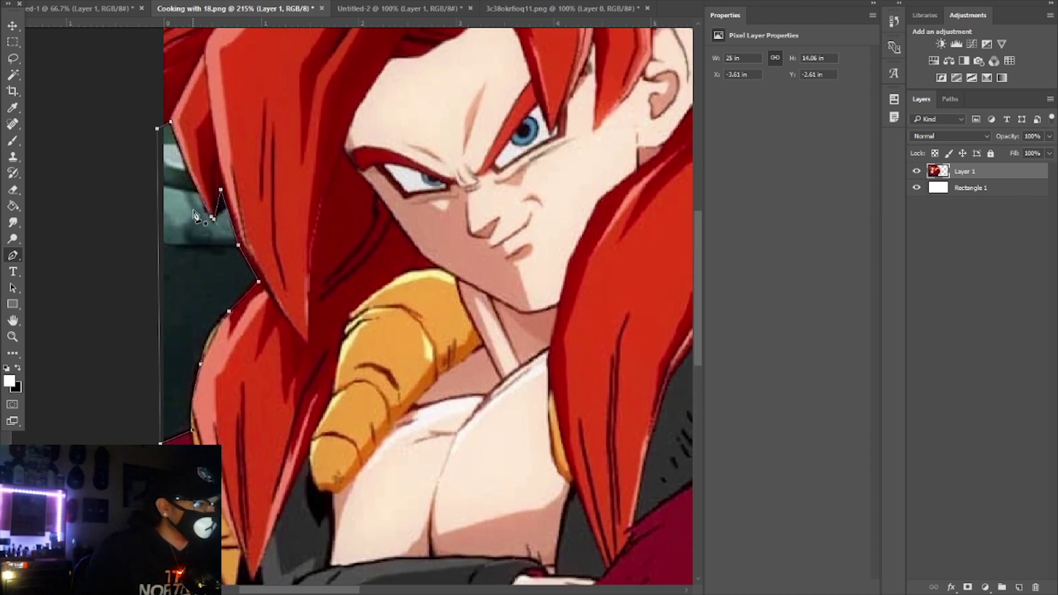
Step: Make the path a selection, delete the background left of the hair, and deselect
right_click(199, 217)
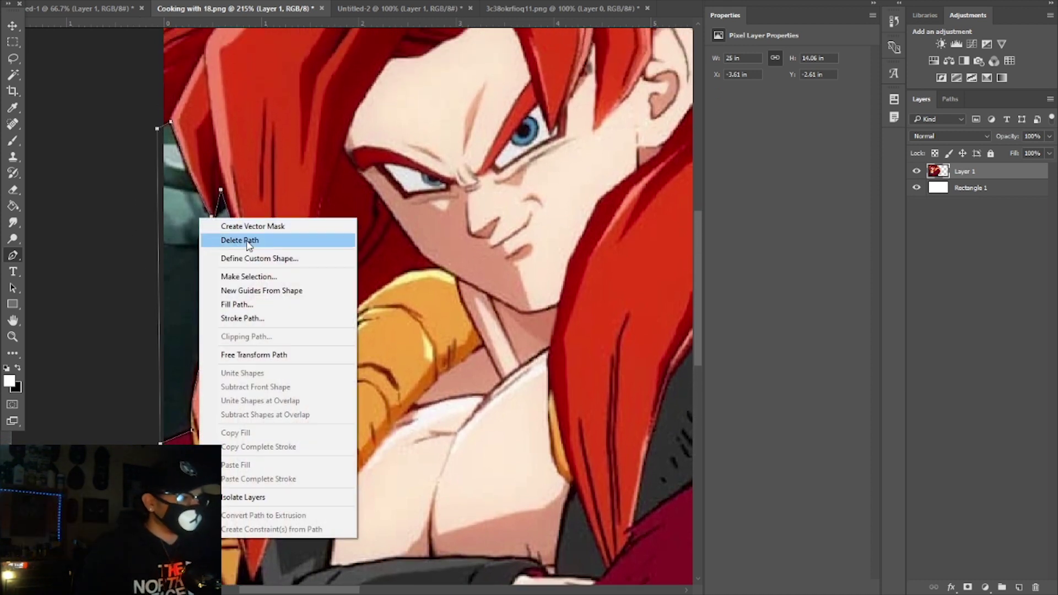
click(256, 277)
key(Return)
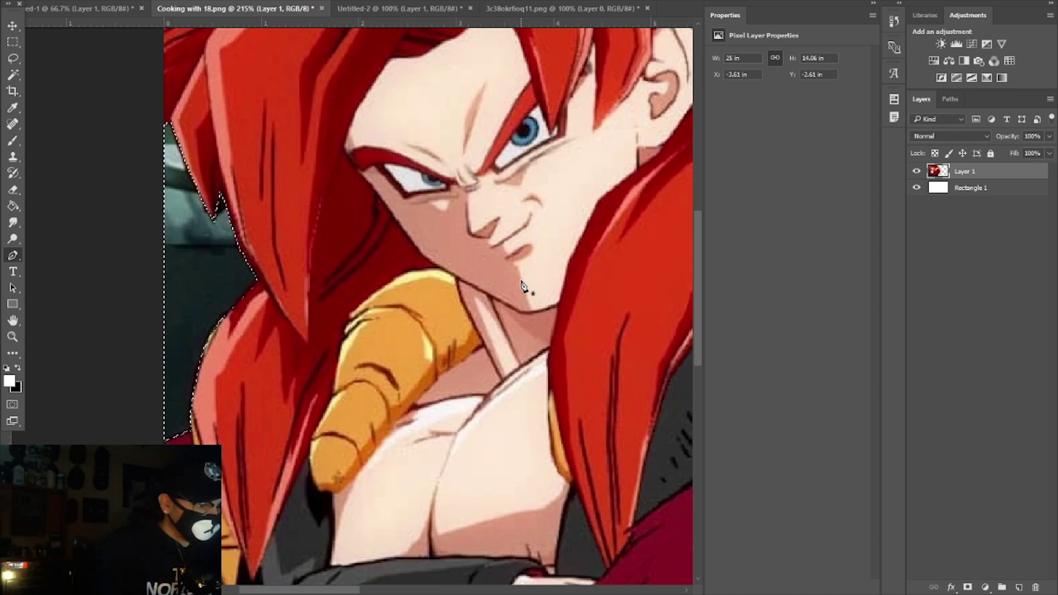
key(Delete)
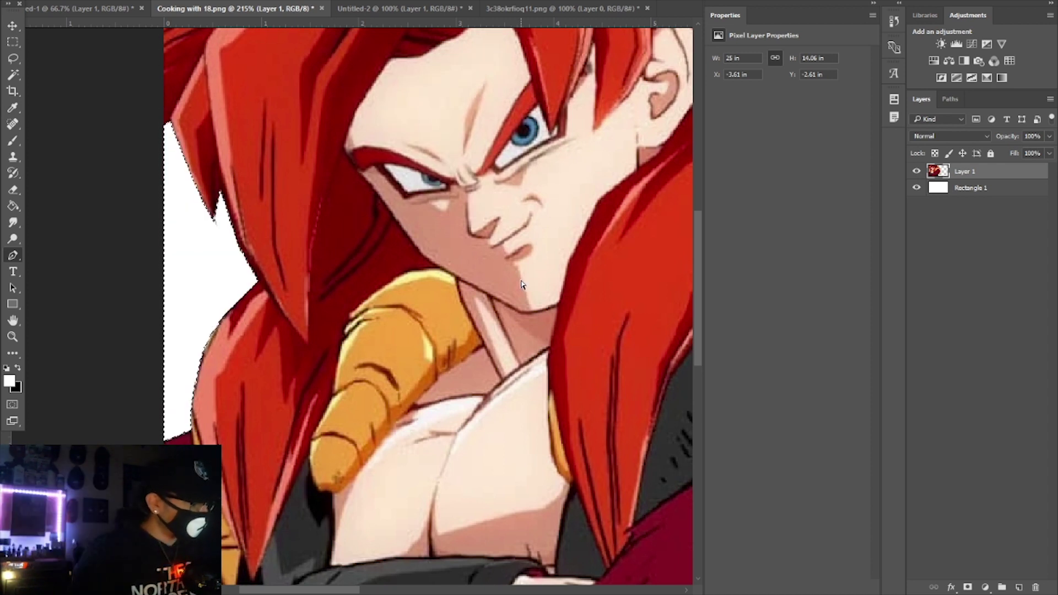
key(ctrl+d)
Step: Trace a new path along the hair's top and convert it into a selection
scroll(189, 212, up, 10)
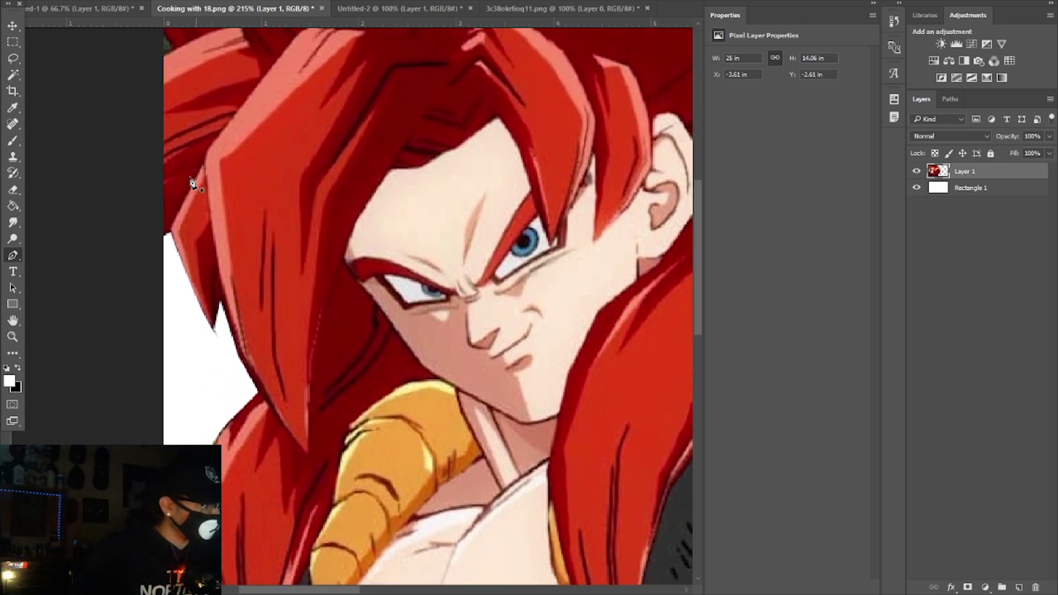
scroll(163, 167, up, 3)
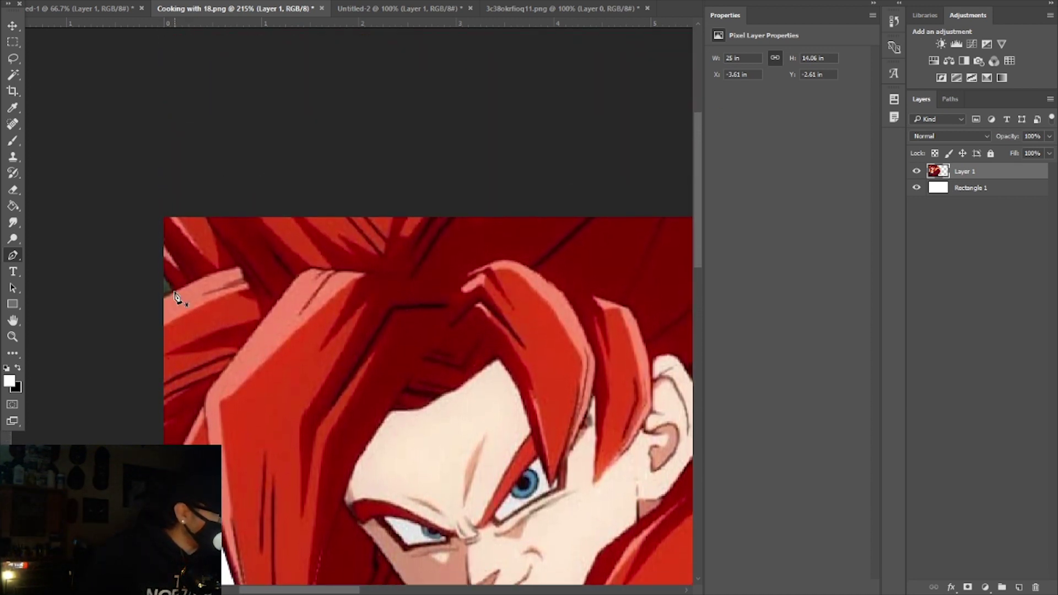
click(156, 289)
right_click(160, 269)
click(225, 333)
key(Return)
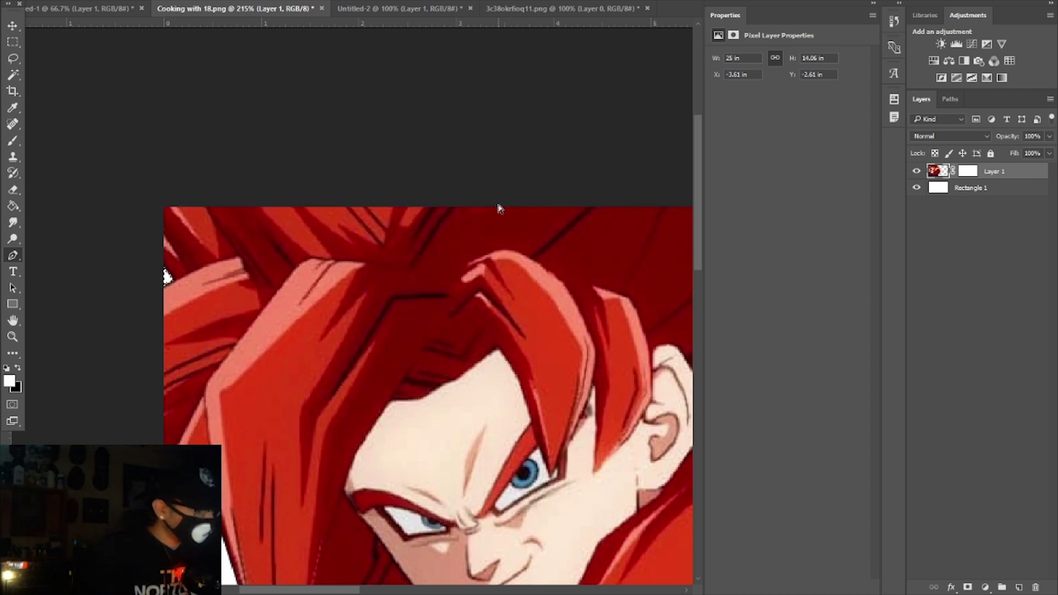
Step: Copy the entire Untitled-2 fight scene and paste it into Cooking with 18.png as Layer 2
key(ctrl+minus)
key(ctrl+minus)
key(ctrl+minus)
key(ctrl+minus)
key(ctrl+minus)
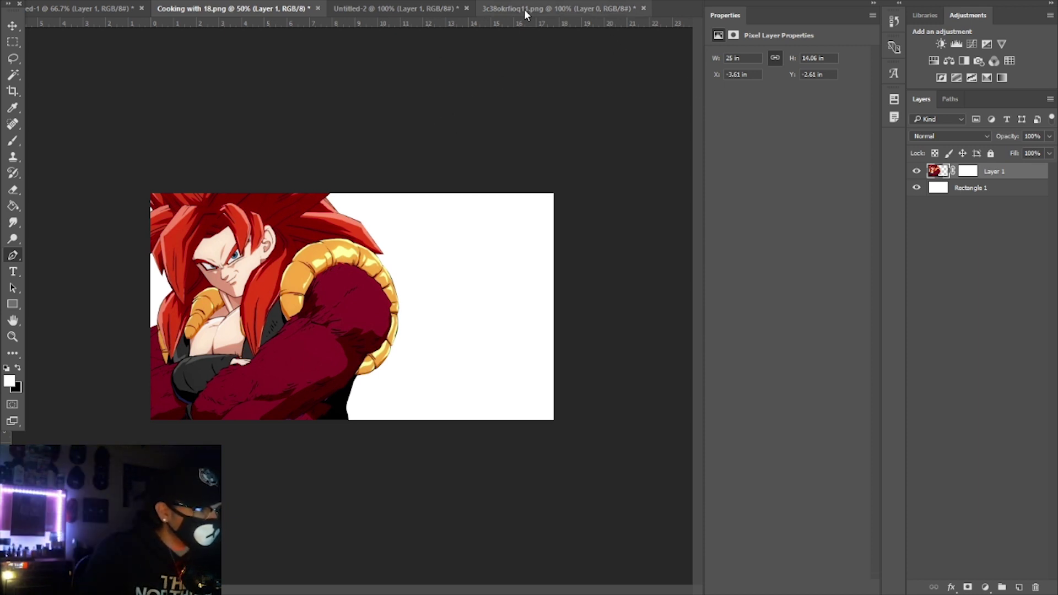
click(428, 11)
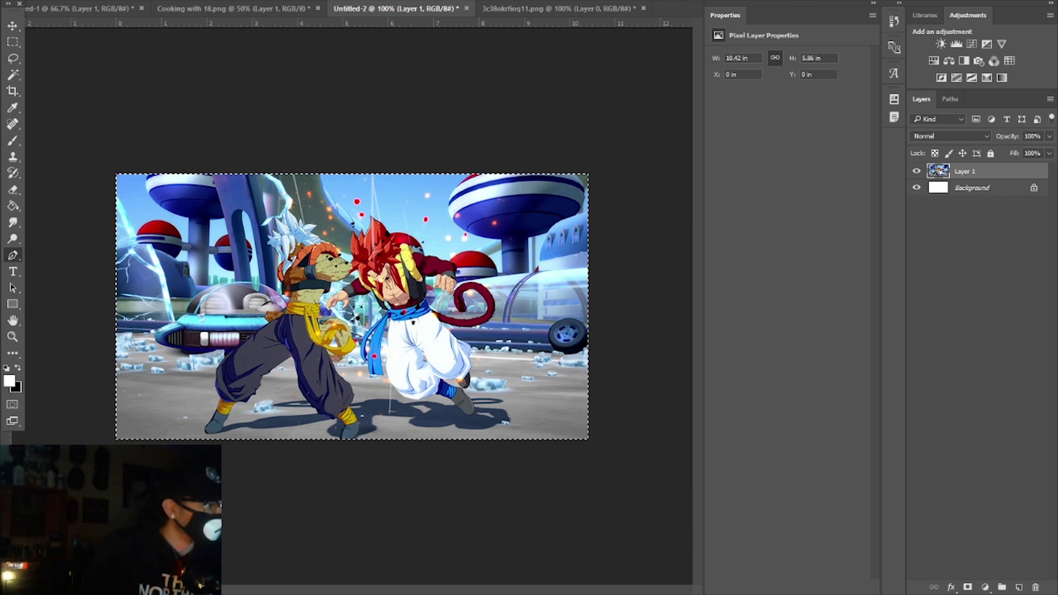
key(alt+t)
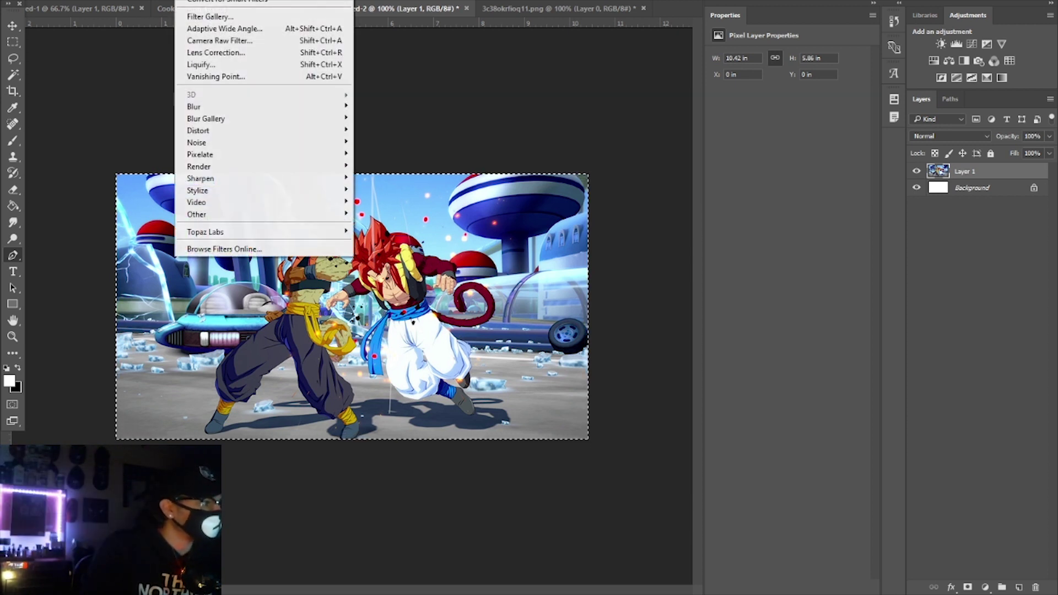
key(Left)
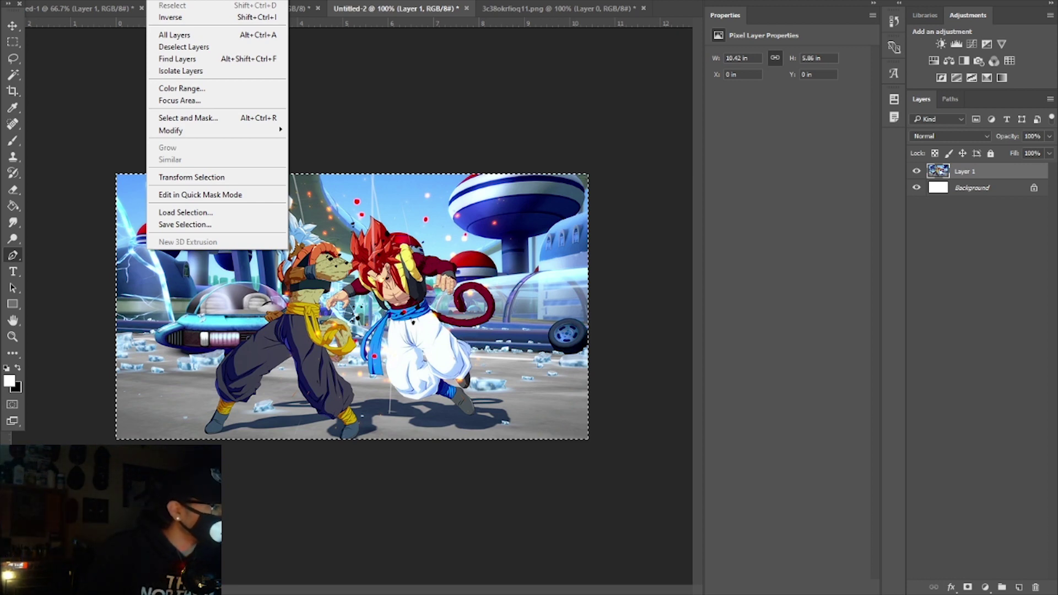
click(88, 52)
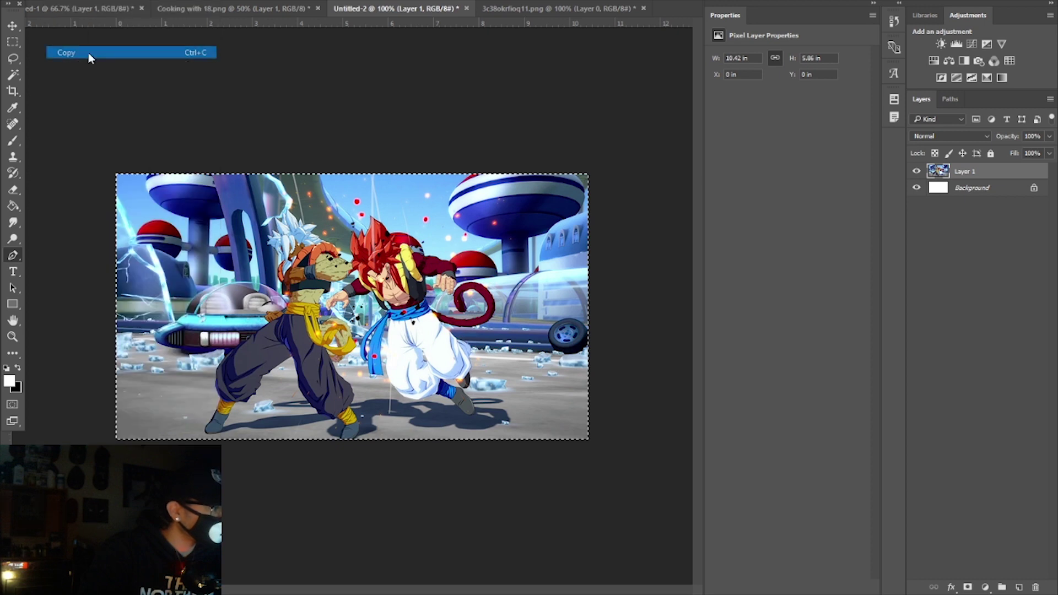
click(197, 11)
key(alt+e)
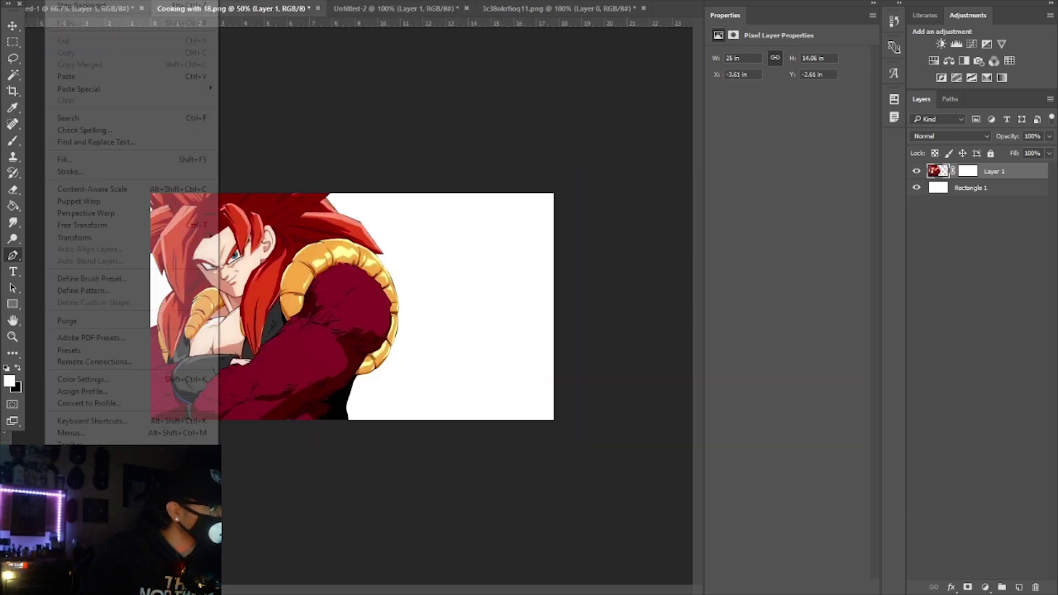
click(75, 77)
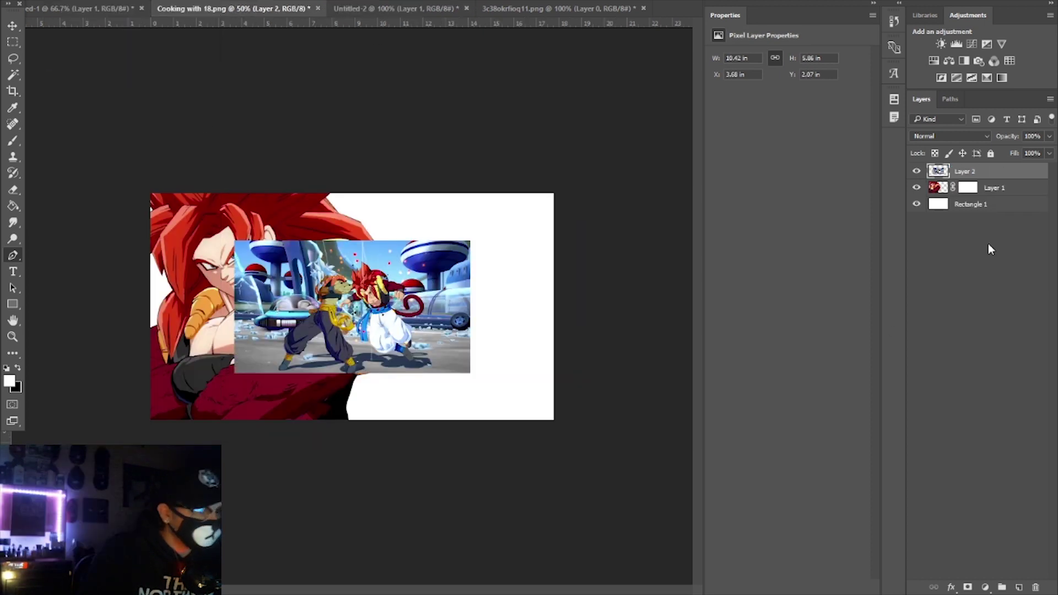
Step: Make Layer 2 a smart object, scale it to about 15.667 × 9.306 in on the right, and marquee the top strip
right_click(970, 171)
click(882, 174)
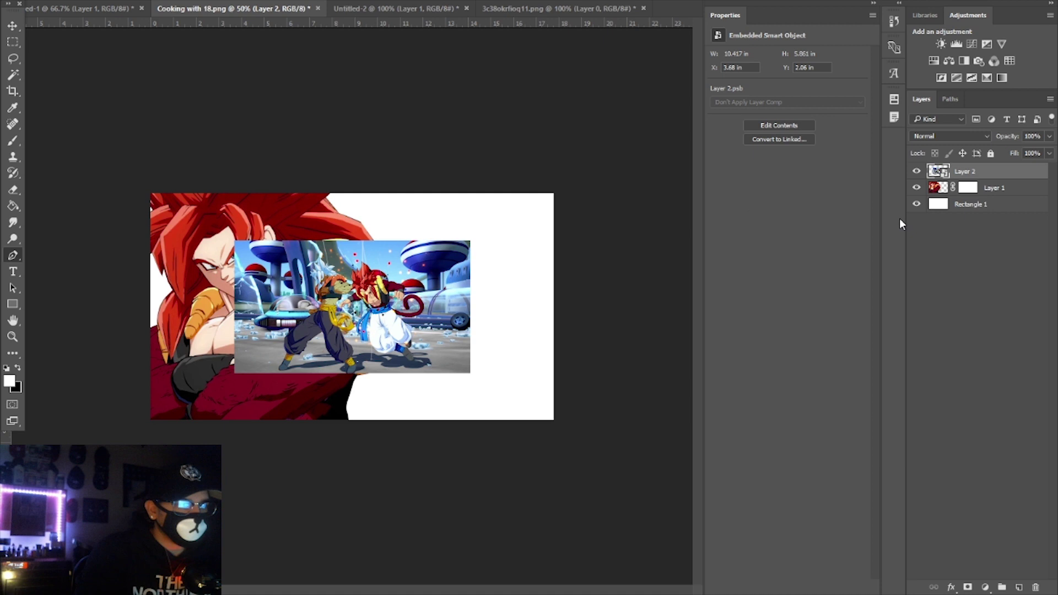
click(12, 25)
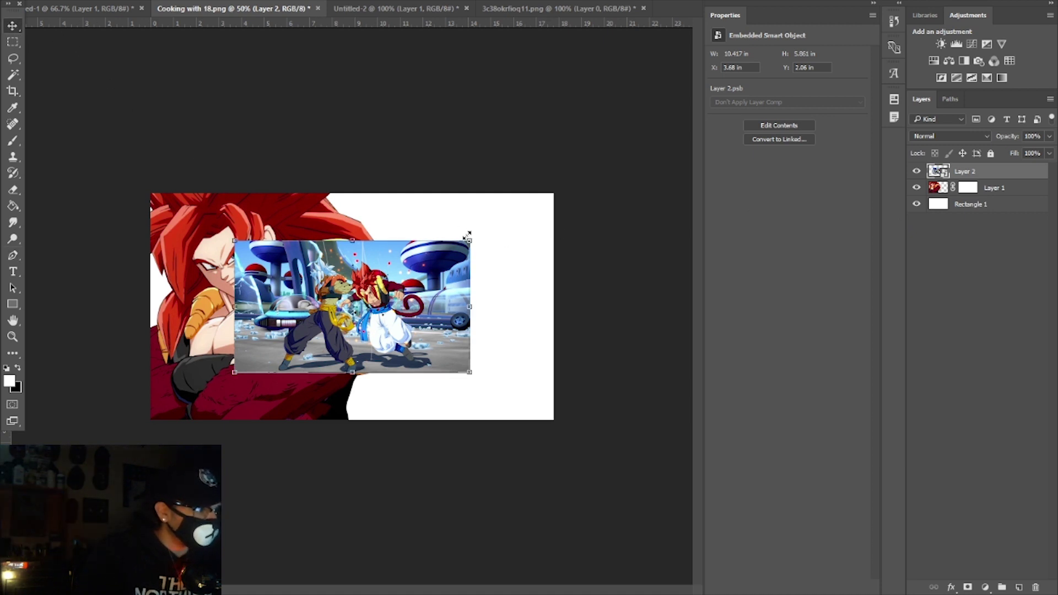
drag(469, 238, 588, 163)
drag(510, 246, 541, 298)
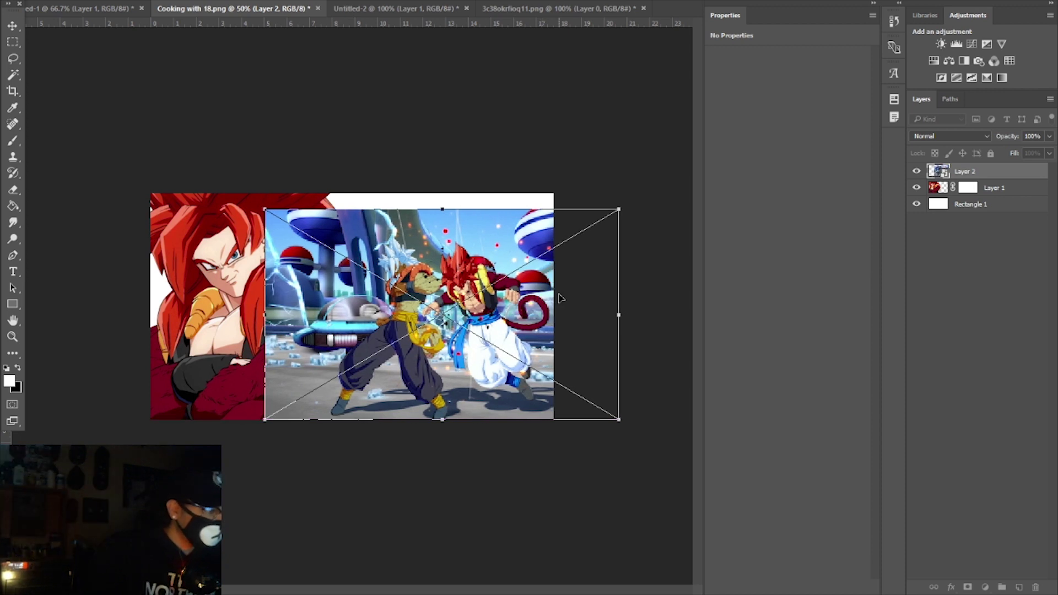
key(Return)
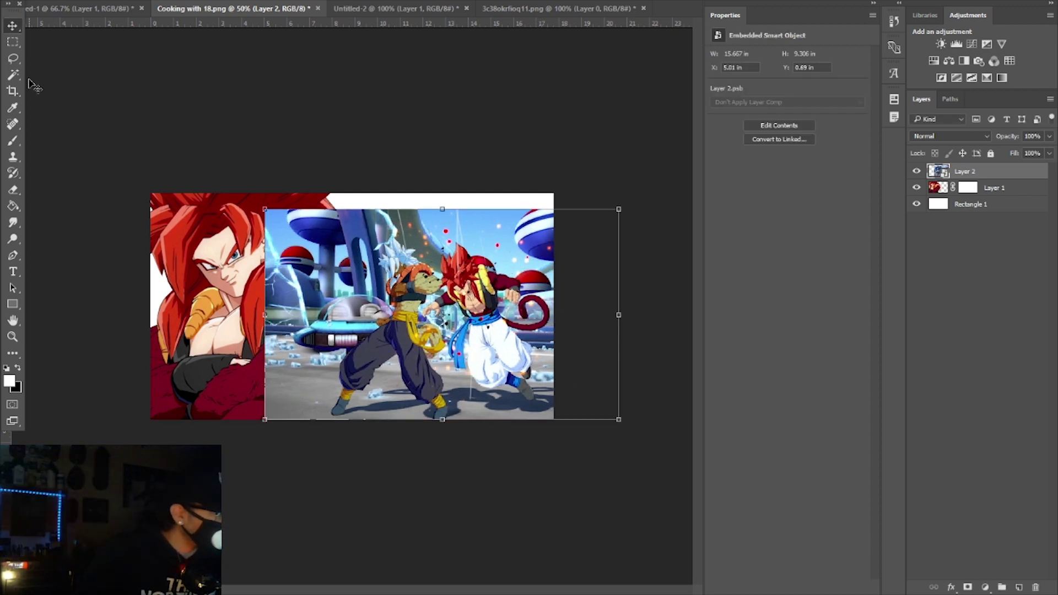
click(13, 42)
drag(280, 195, 293, 196)
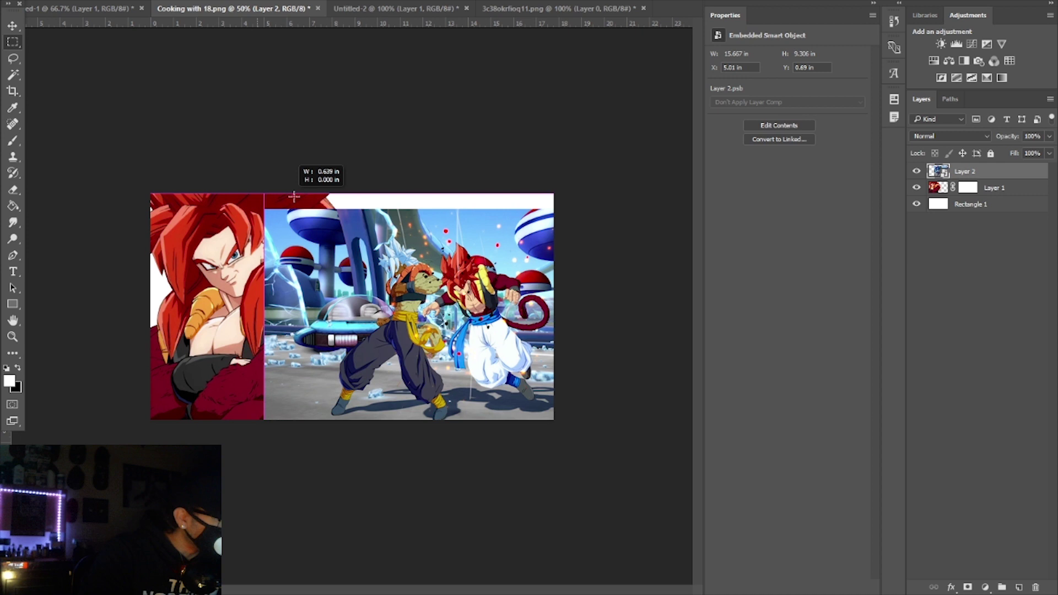
Step: Select the empty strip along the fight scene's top and adjust the selection's shape
drag(422, 212, 567, 210)
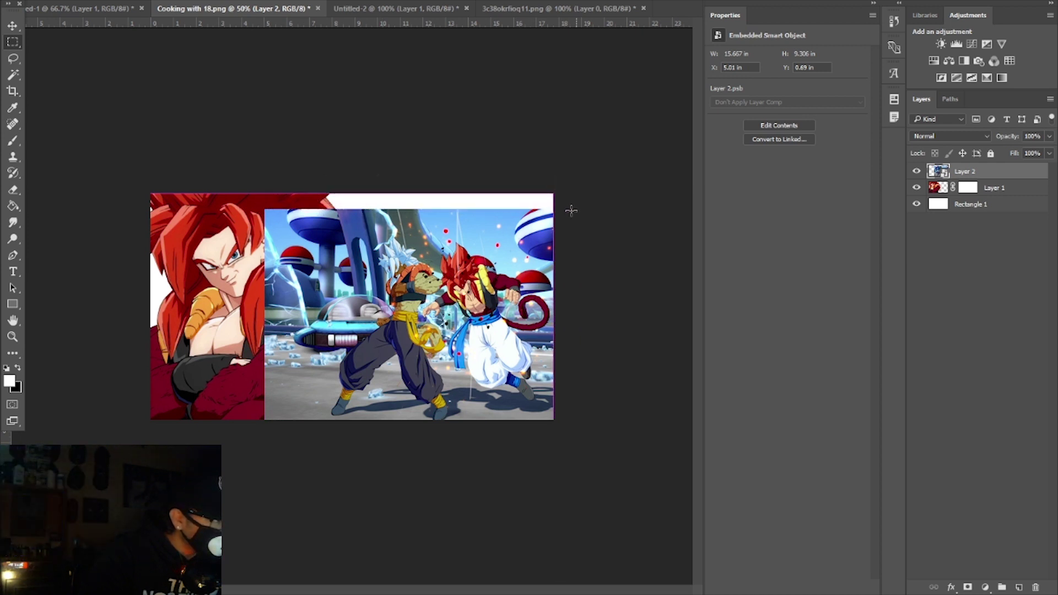
right_click(483, 202)
right_click(470, 205)
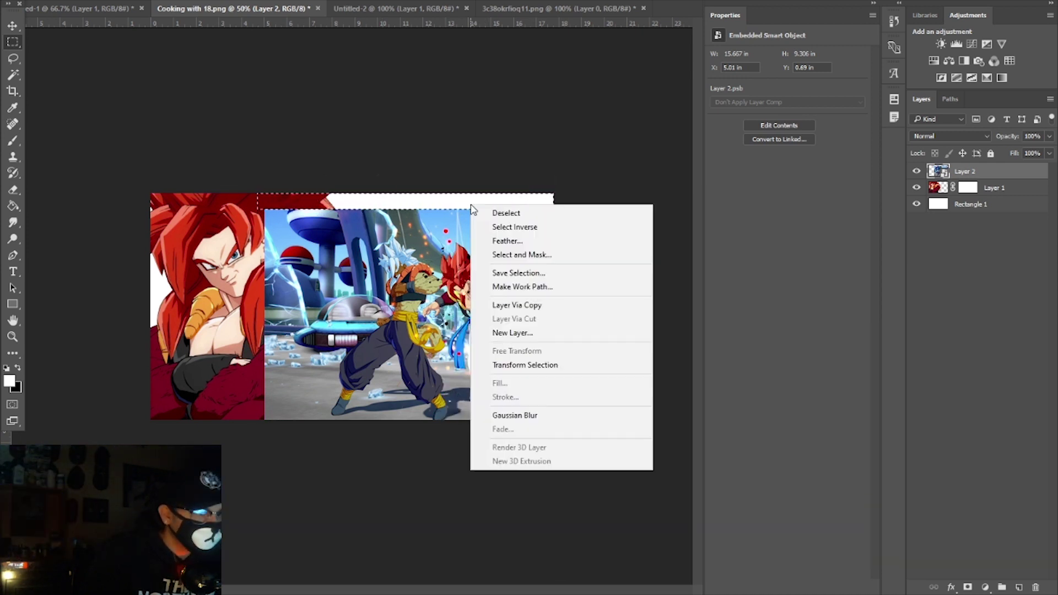
click(592, 189)
right_click(551, 196)
click(598, 358)
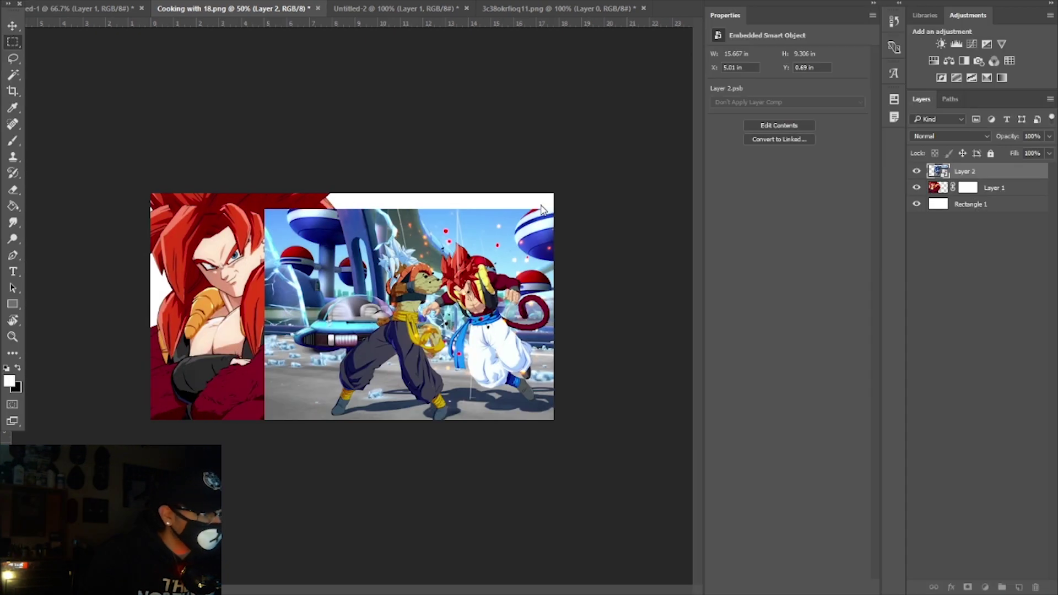
key(Return)
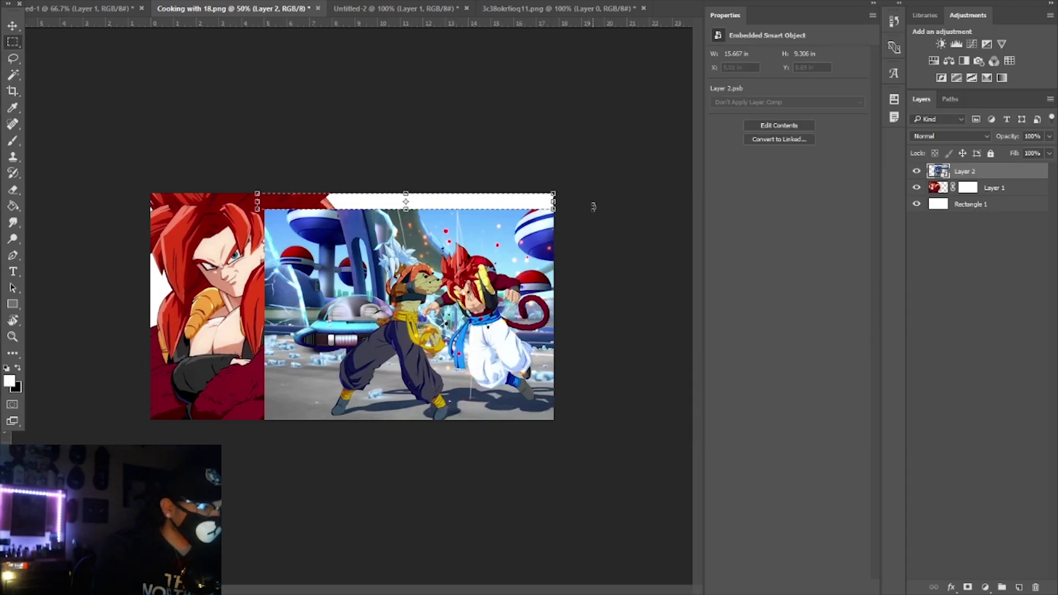
Step: Merge Layer 2 with a new Layer 3 and content-aware fill the selected top strip
click(1018, 588)
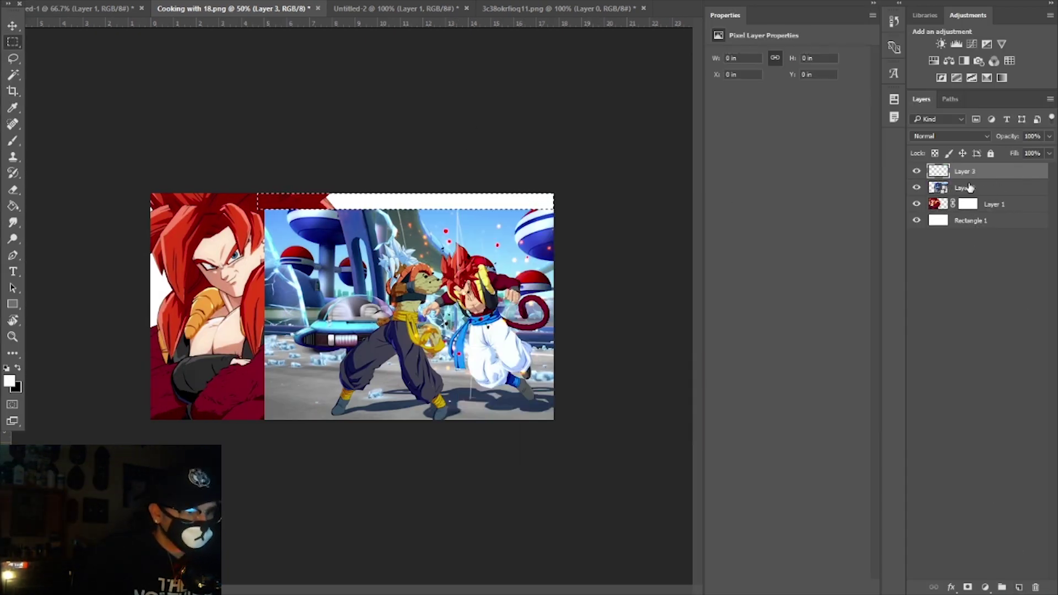
shift+click(973, 187)
right_click(979, 177)
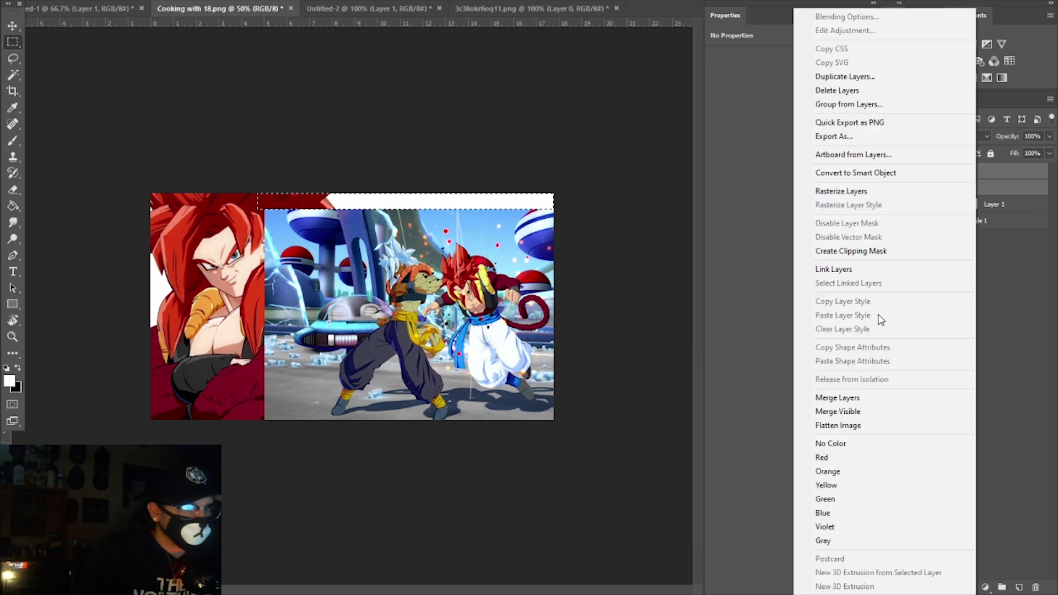
click(851, 401)
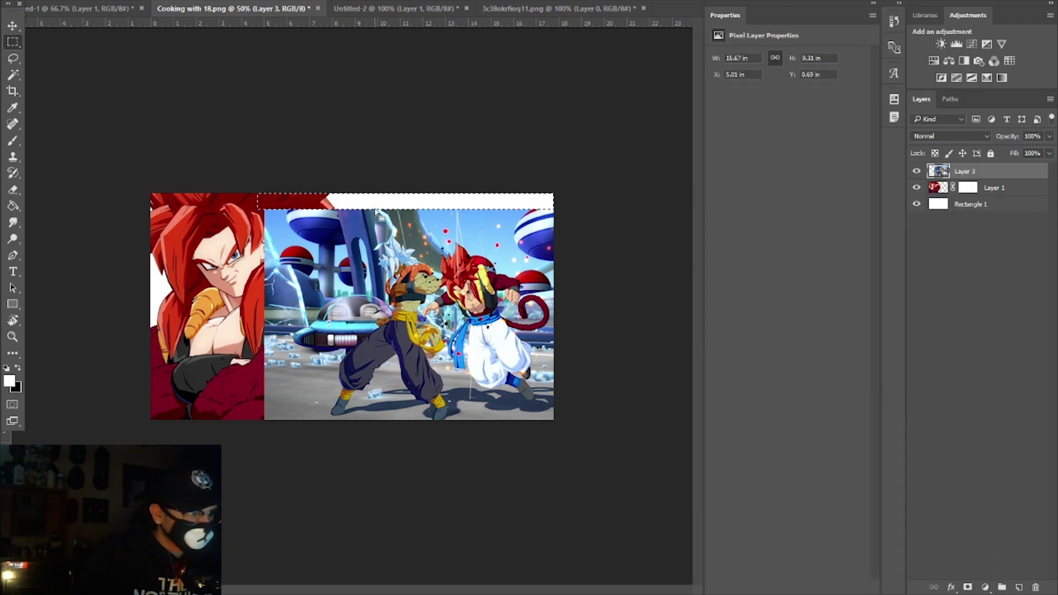
right_click(453, 205)
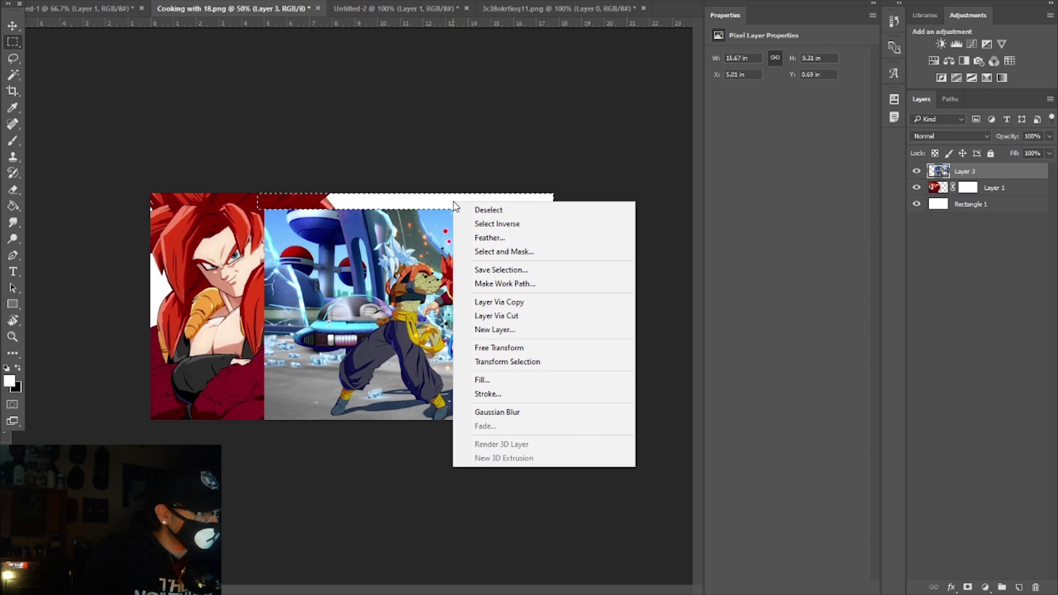
click(507, 379)
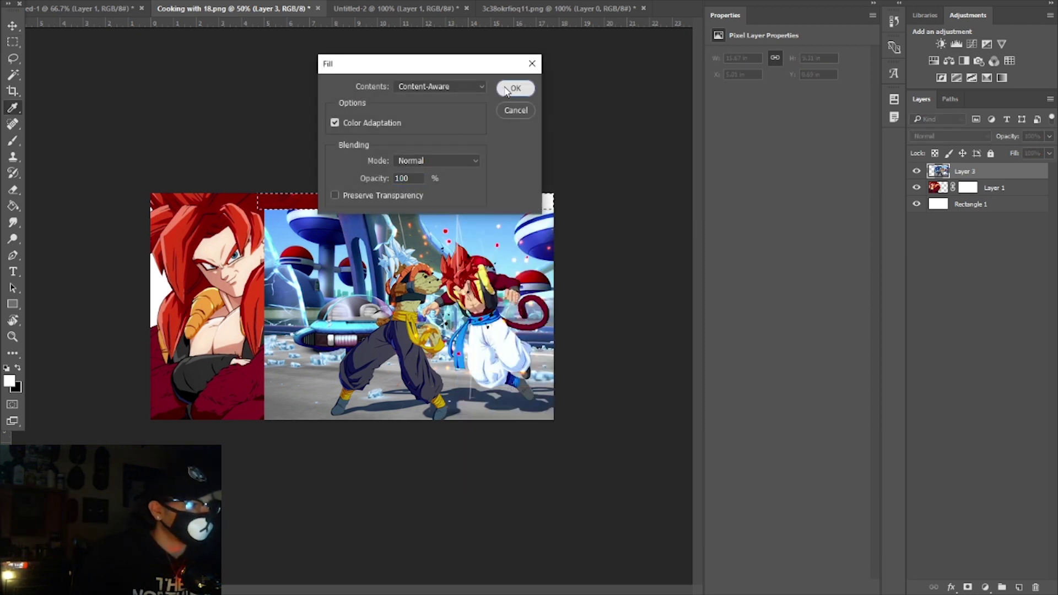
click(516, 88)
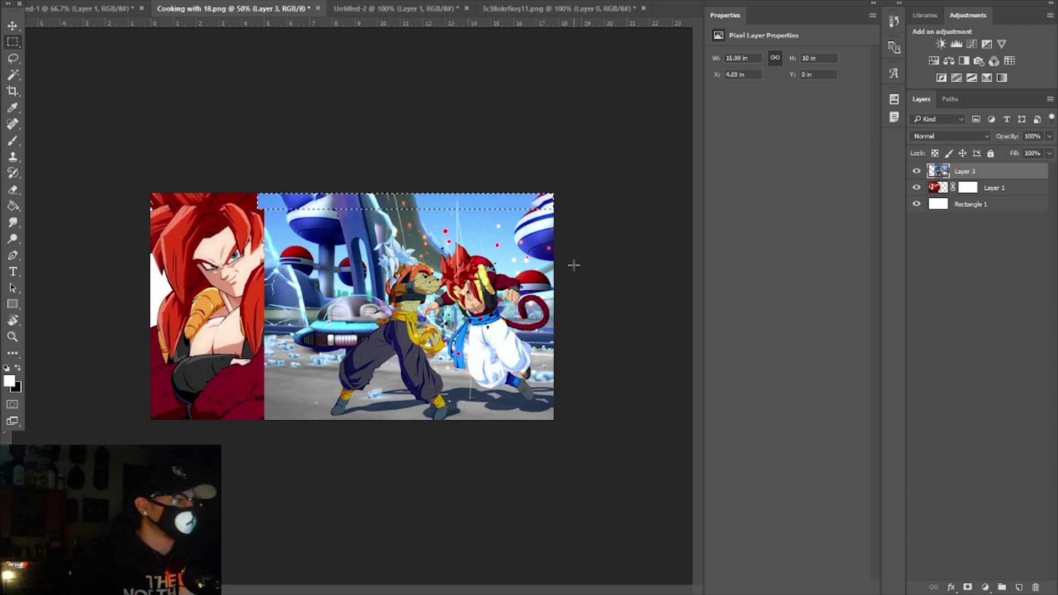
Step: Undo the content-aware fill and clear the top strip selection
key(ctrl+d)
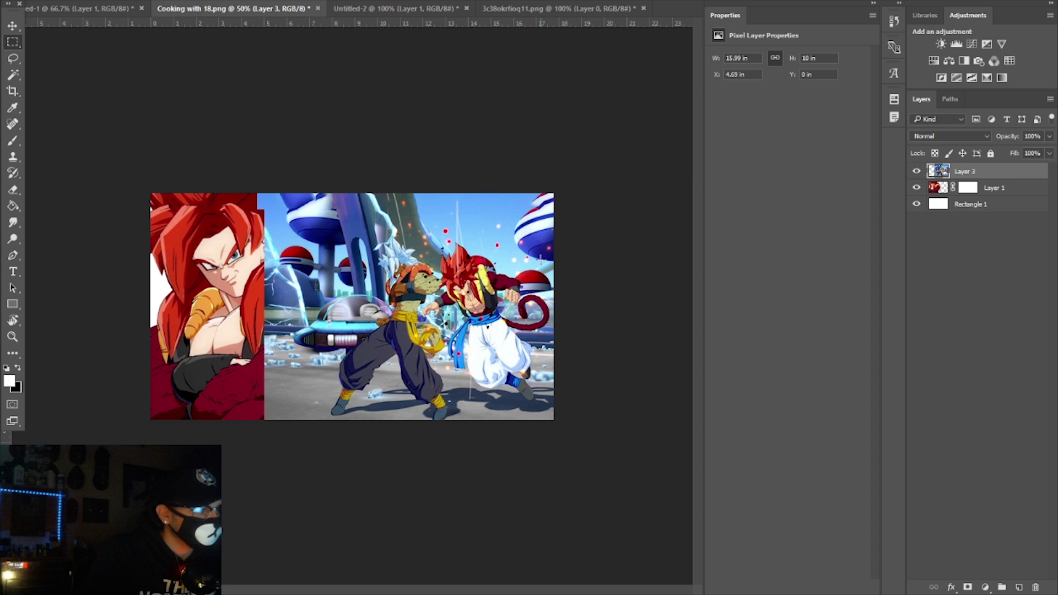
key(ctrl+shift+d)
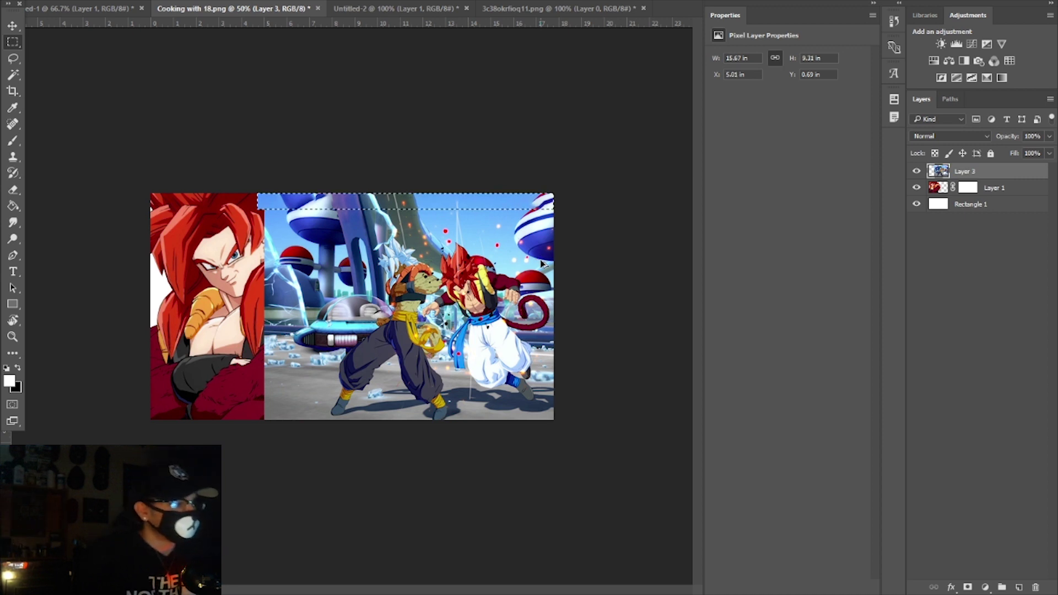
key(Delete)
key(ctrl+shift+alt+n)
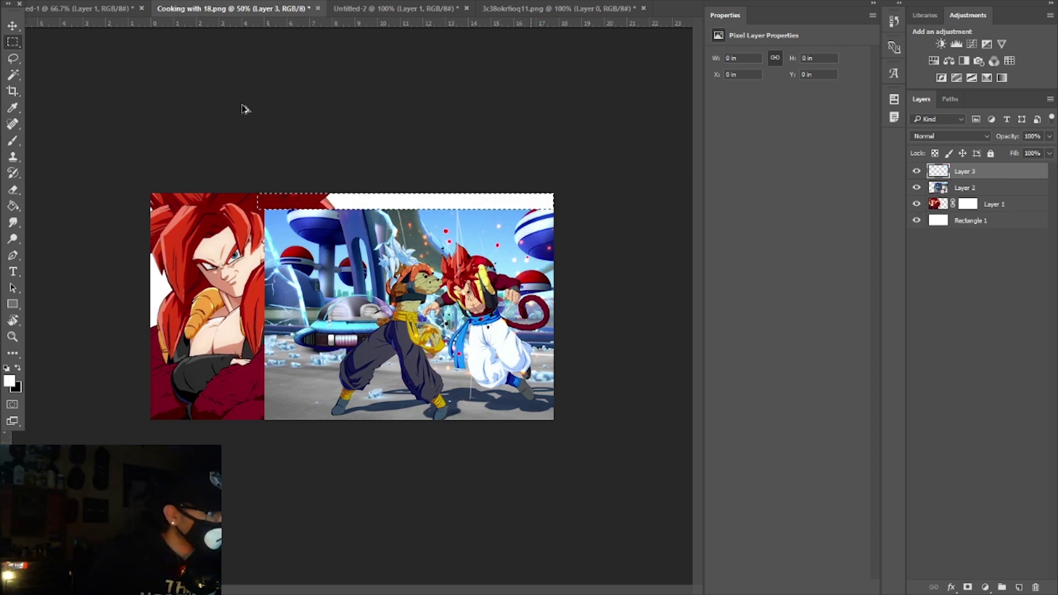
key(ctrl+d)
Step: Move the battle scene up and stretch it to the canvas top, 15.667 × 10 in at Y 0
key(v)
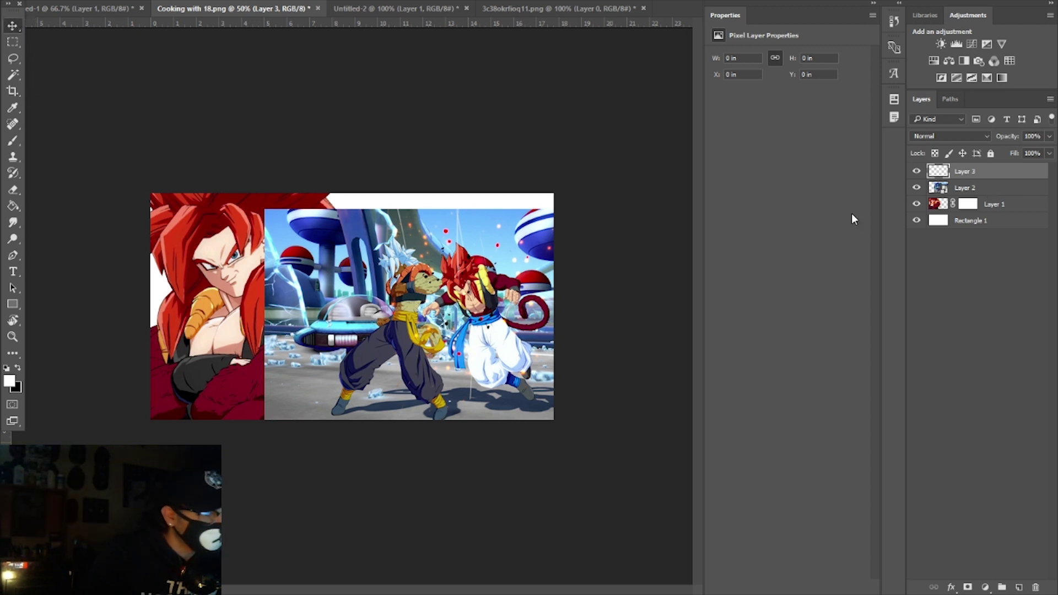
drag(503, 244, 512, 248)
key(ctrl+t)
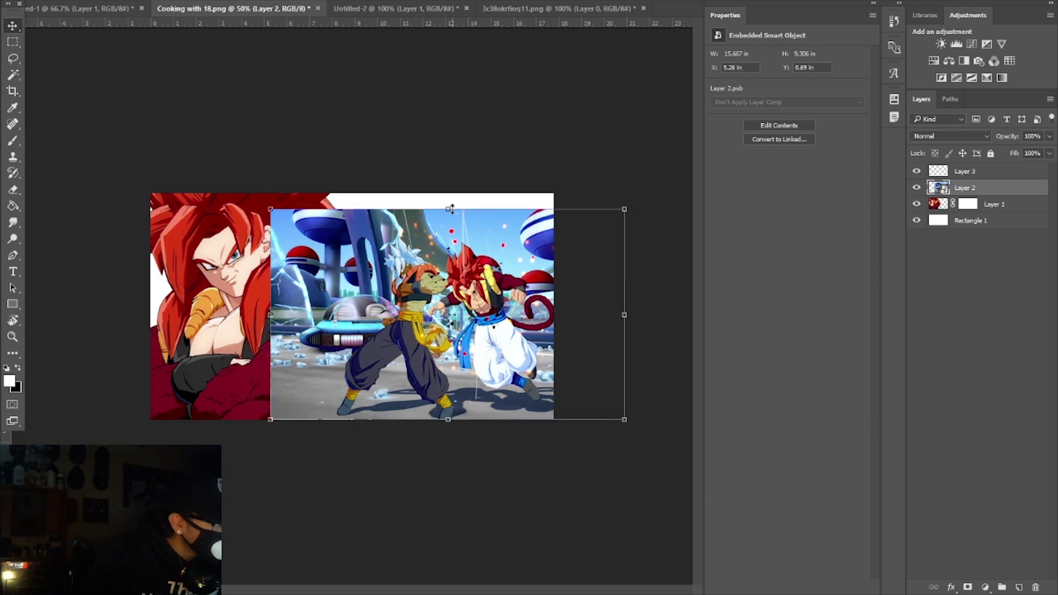
drag(450, 204, 450, 188)
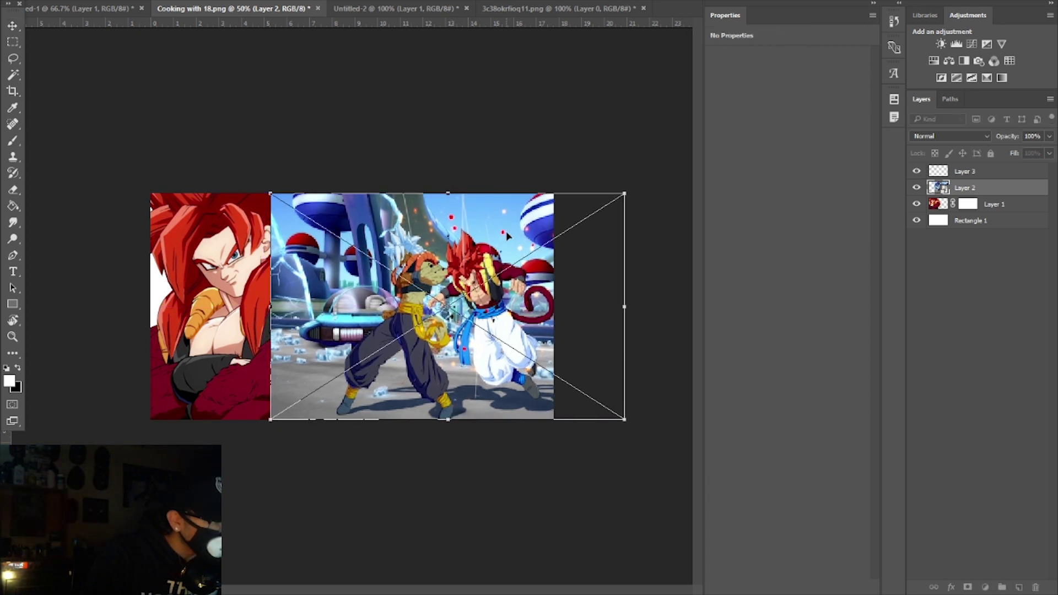
key(Return)
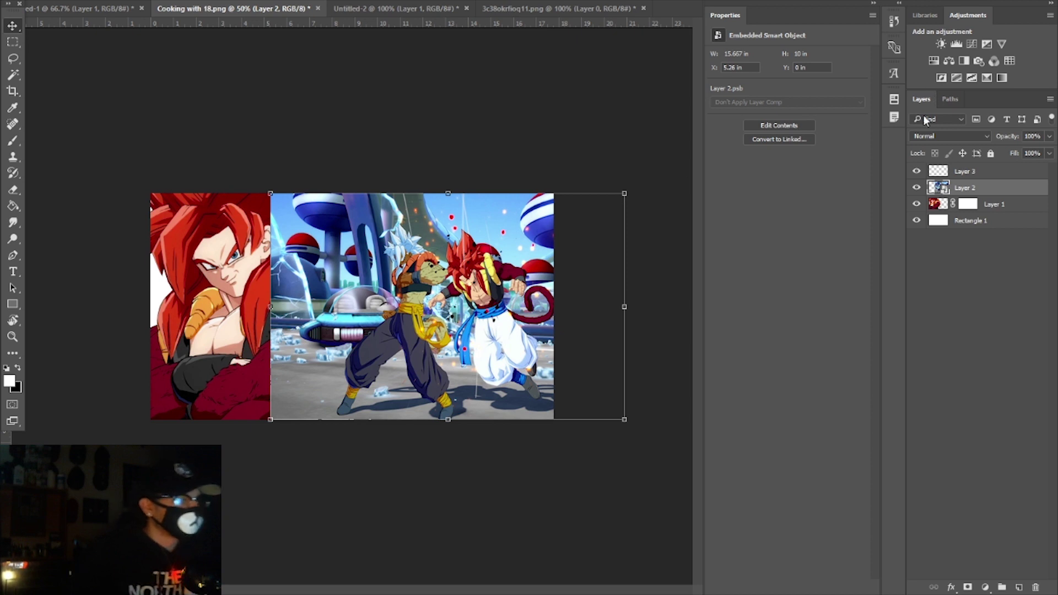
Step: Delete the empty Layer 3, duplicate Layer 2, and shift Layer 2 left to X -0.51 in
click(963, 173)
drag(963, 172, 1036, 588)
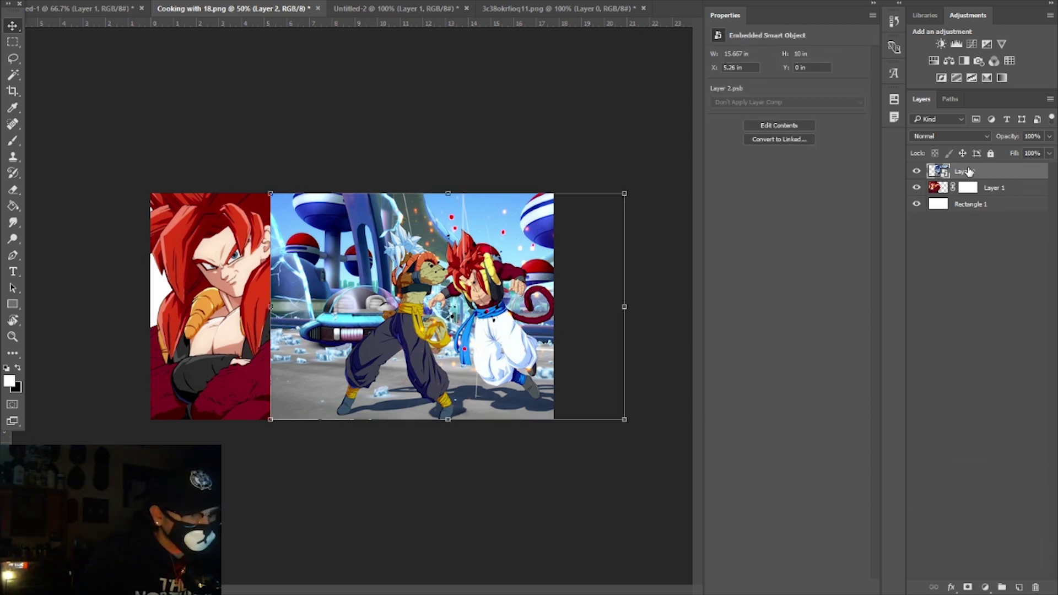
drag(973, 187, 973, 185)
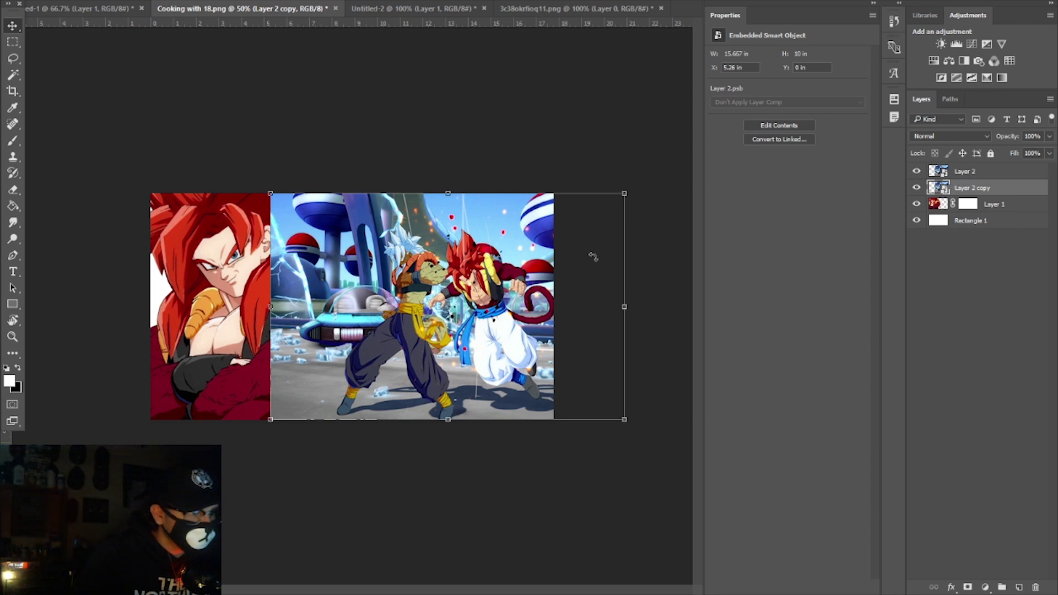
click(964, 172)
drag(438, 242, 310, 245)
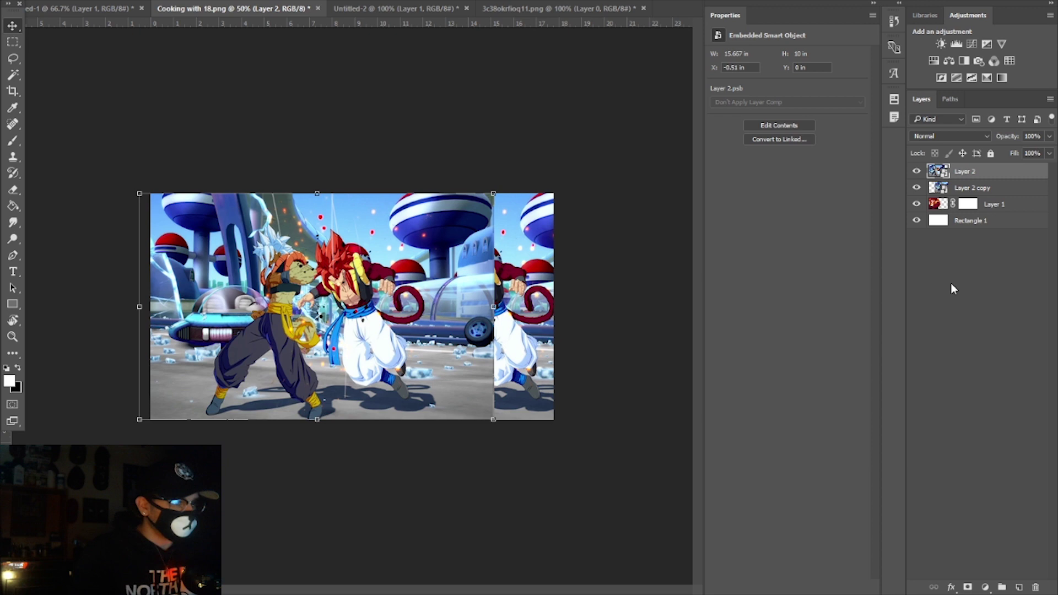
Step: Stack Layer 2 below its copy and place both scene layers beneath Gogeta's Layer 1
drag(980, 178, 976, 212)
click(980, 175)
shift+click(978, 190)
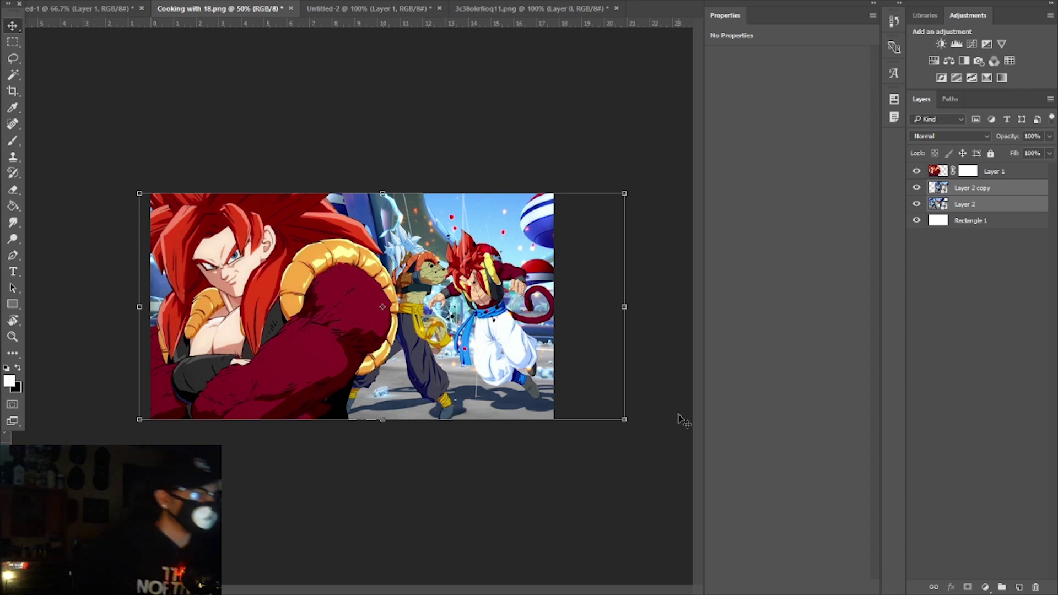
Step: Transform Layer 2 leftward in two moves to about X -1.43 in, under Gogeta
drag(379, 300, 396, 300)
click(976, 204)
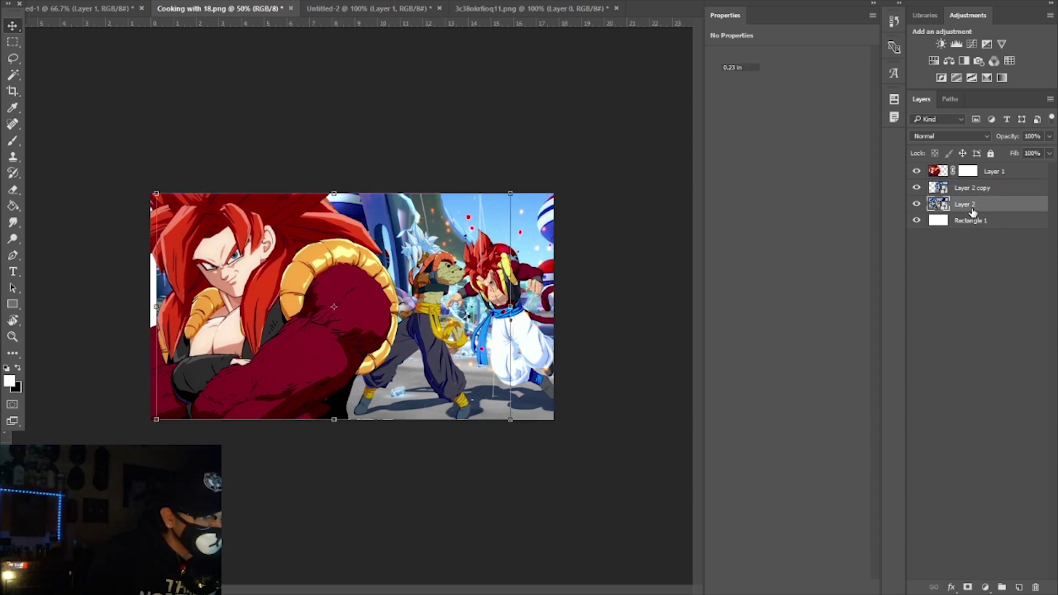
drag(363, 268, 370, 267)
click(936, 171)
click(959, 205)
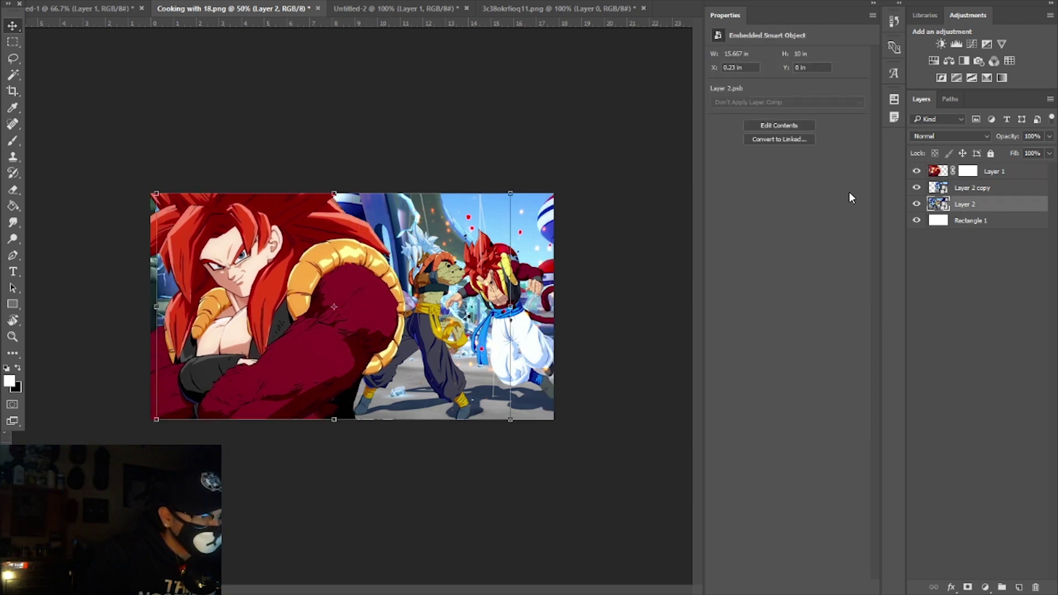
key(ctrl+t)
drag(484, 231, 462, 238)
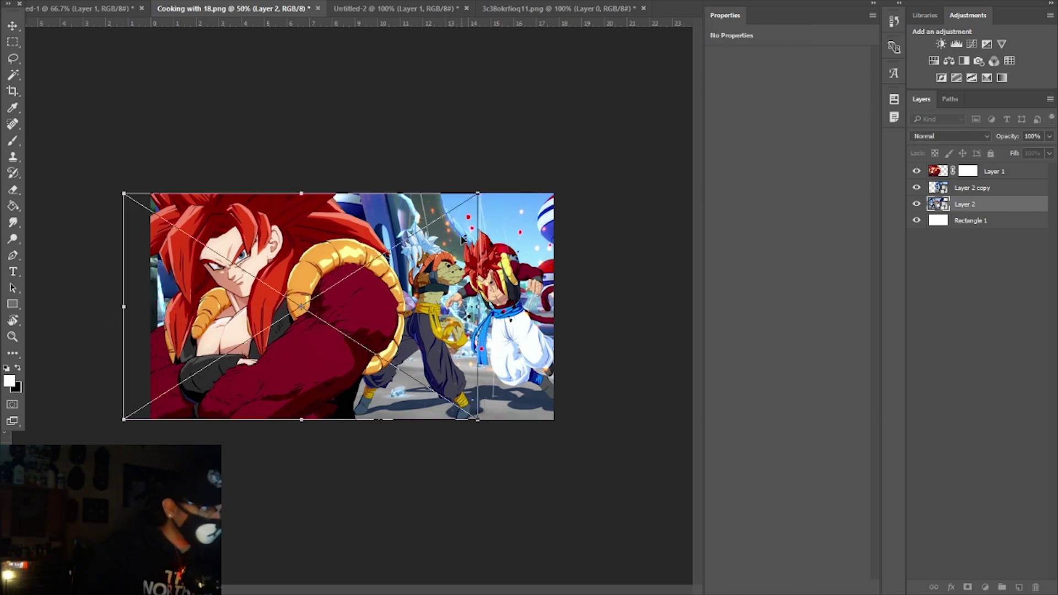
key(Return)
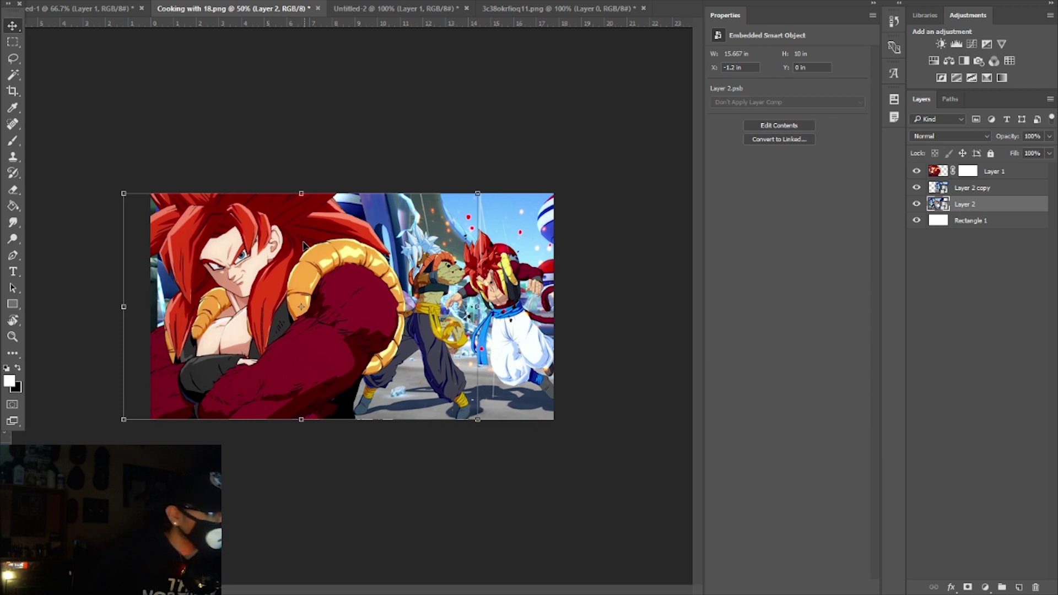
key(ctrl+t)
drag(322, 232, 307, 232)
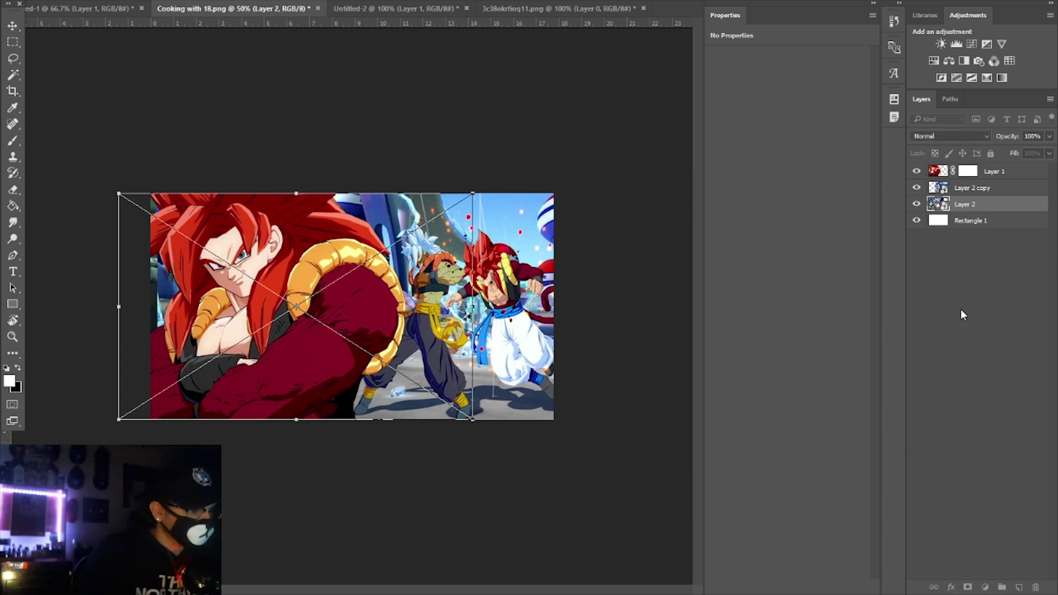
key(Return)
Step: Delete Layer 1's vector mask and nudge Gogeta slightly left
click(959, 174)
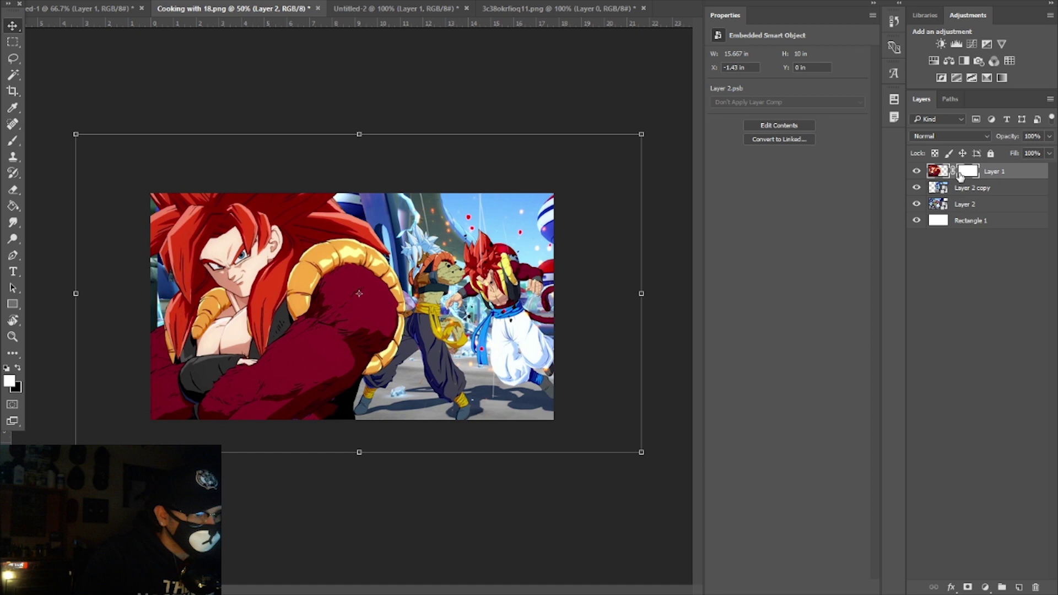
drag(959, 174, 1036, 587)
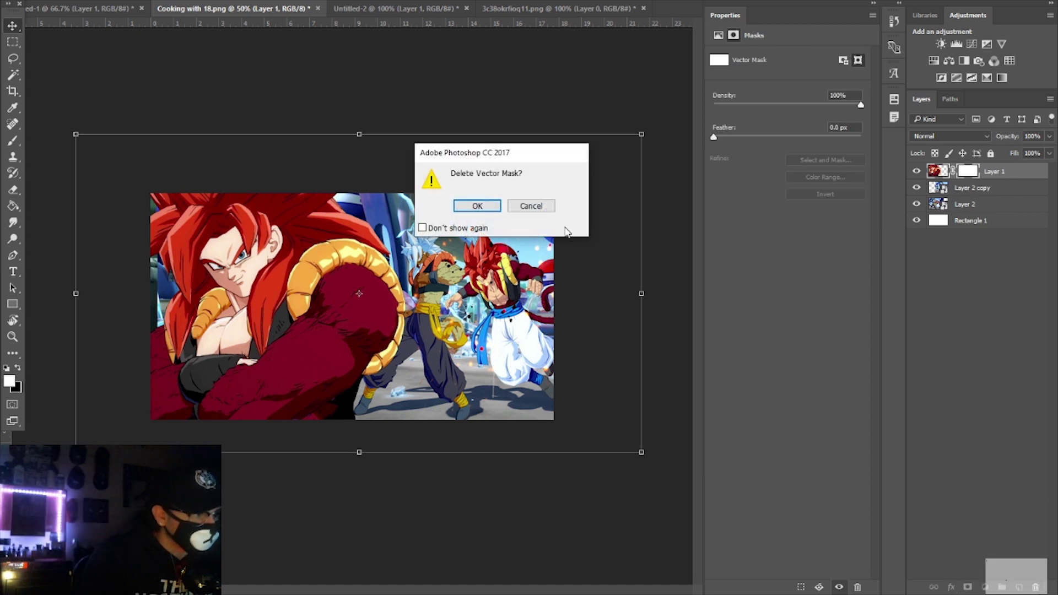
click(478, 207)
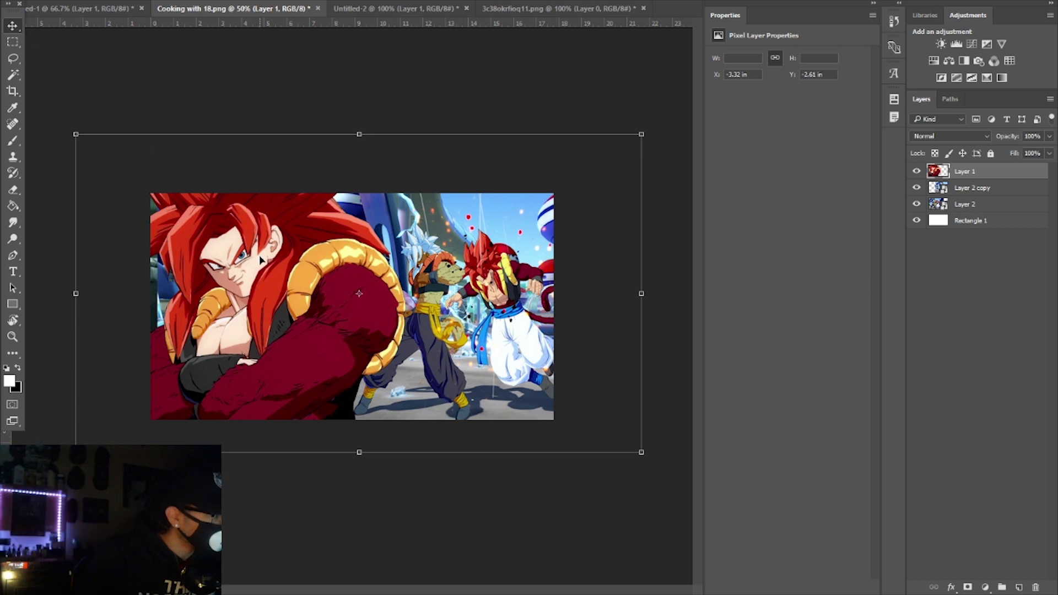
drag(260, 260, 253, 260)
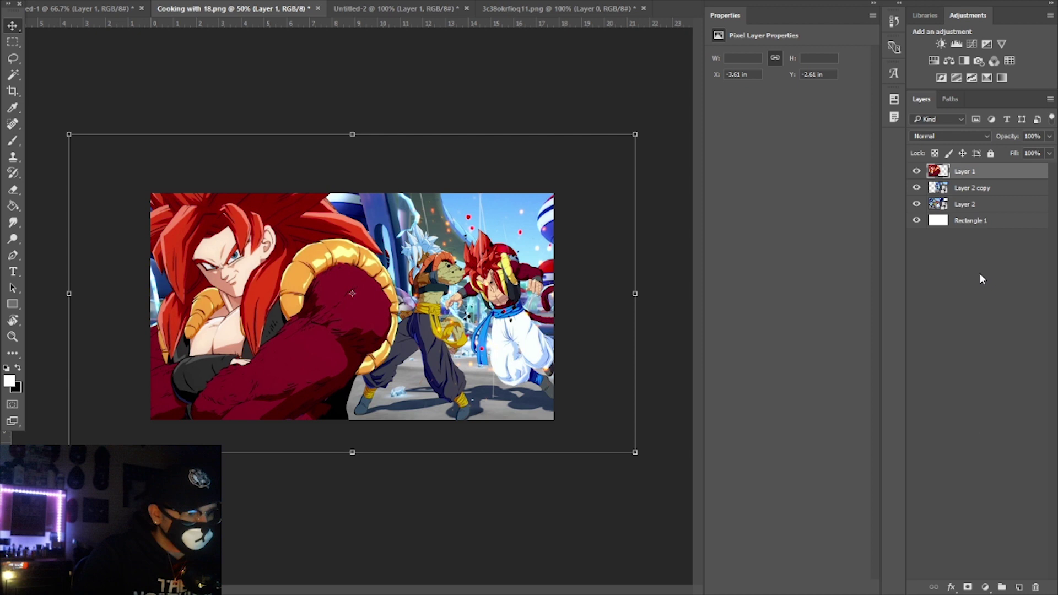
Step: Try a Stroke effect on Layer 1, cancel it, and add a new empty layer on top
click(959, 585)
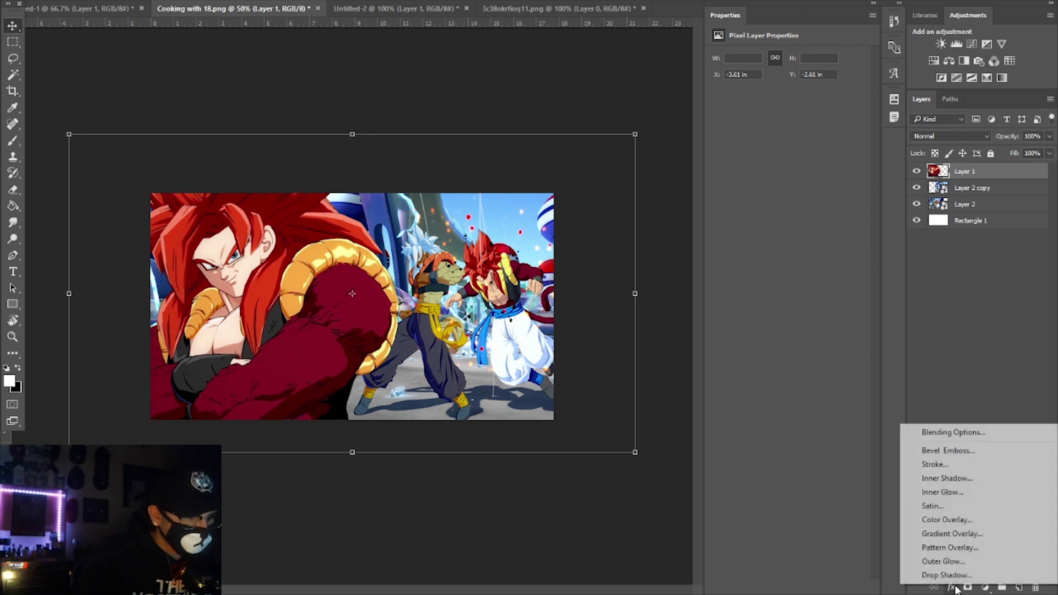
click(965, 464)
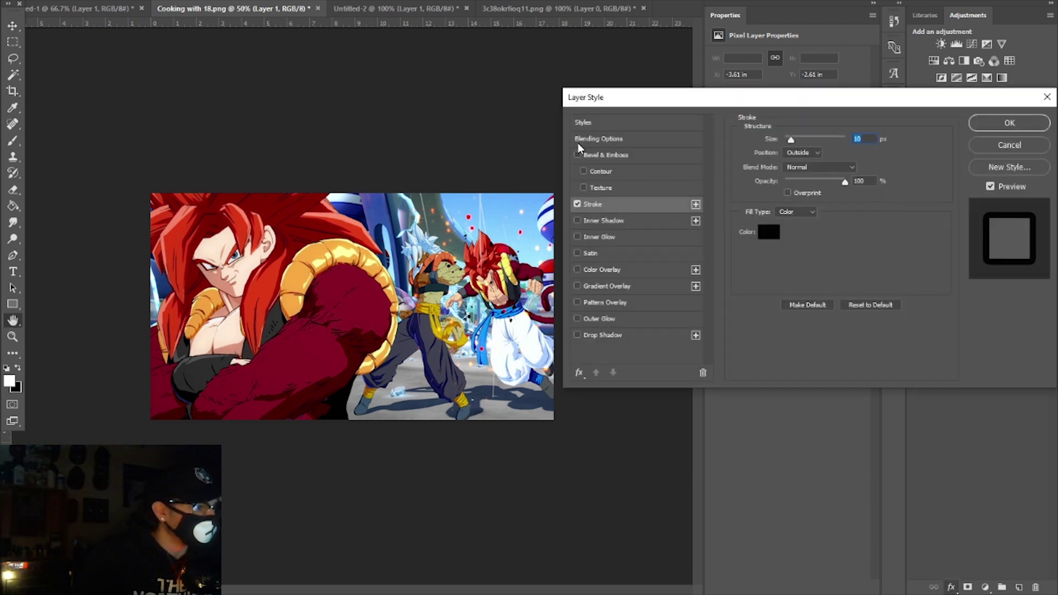
click(996, 148)
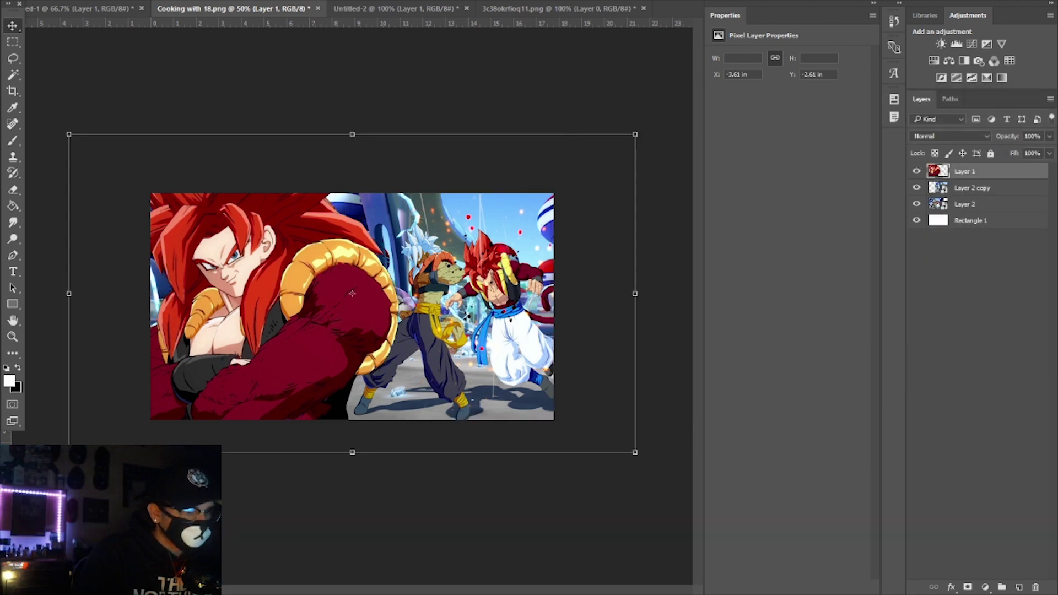
click(1018, 587)
Step: Merge Layer 3 with Layer 1, then marquee-select and cut the left part of the Gogeta image
shift+click(977, 187)
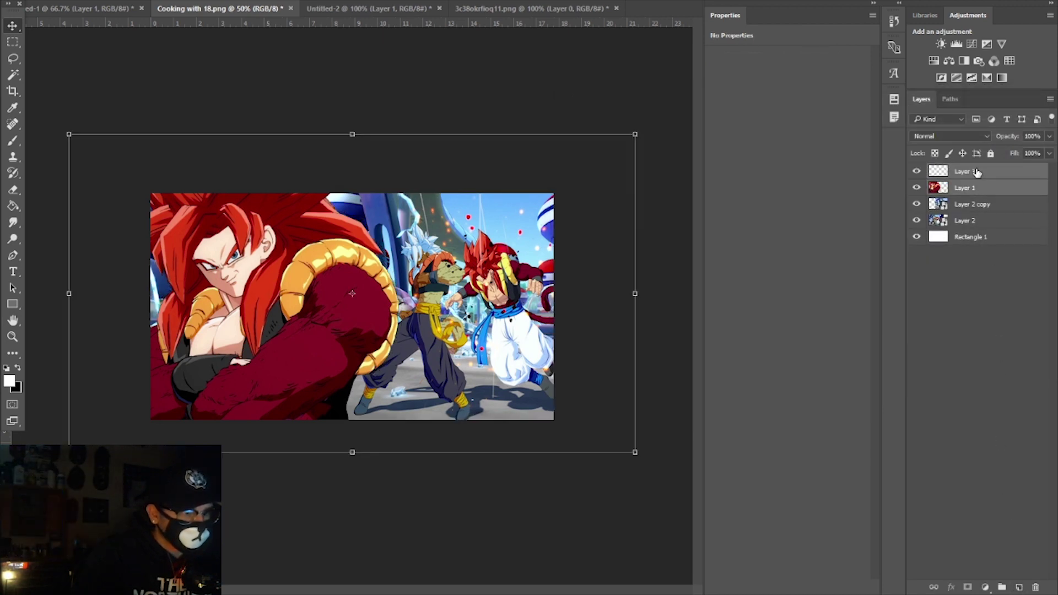
right_click(977, 187)
click(843, 397)
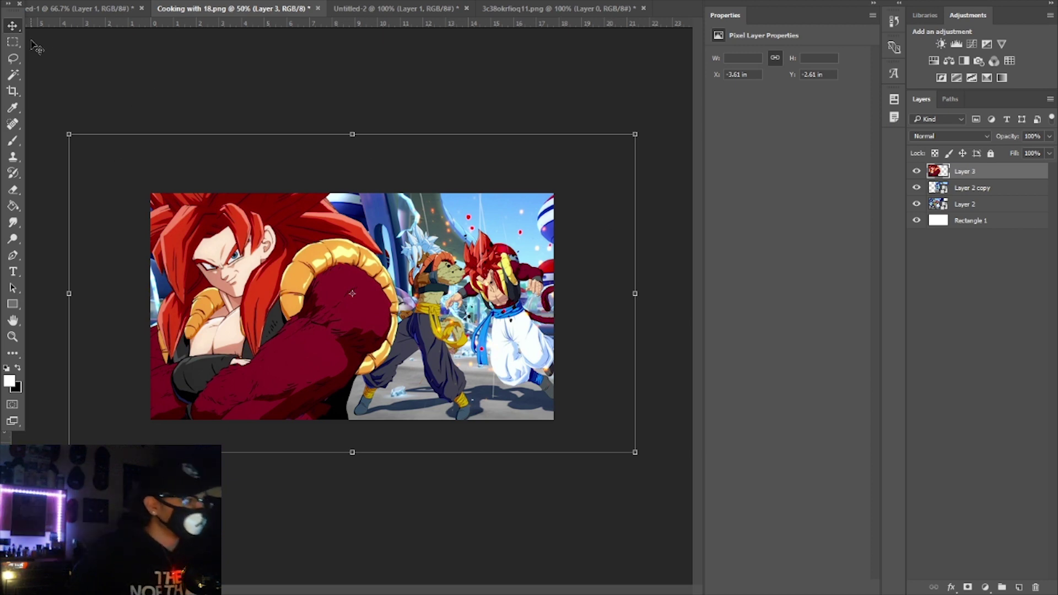
click(13, 42)
drag(450, 181, 6, 424)
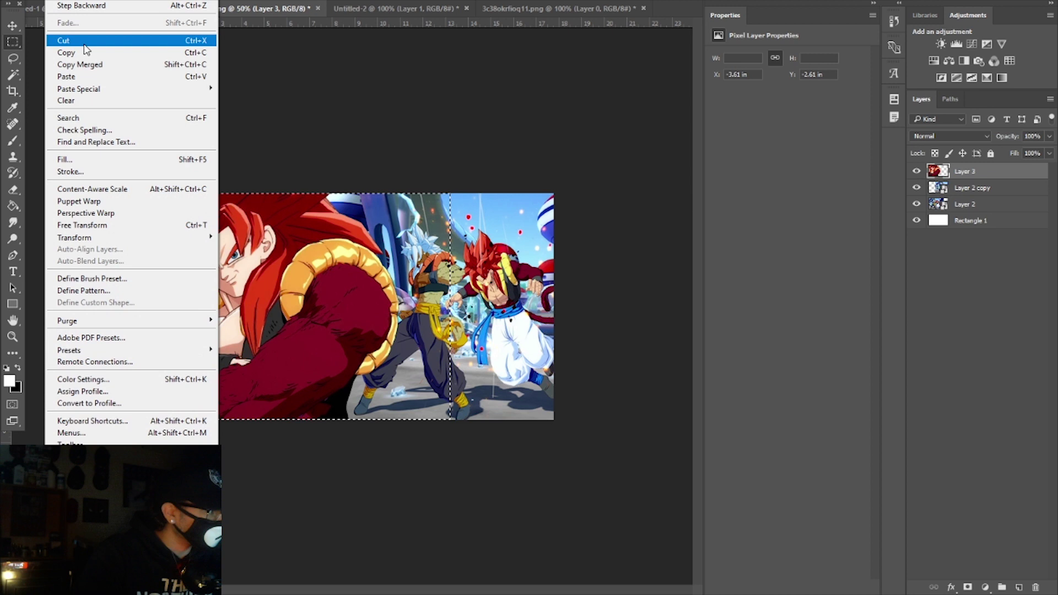
click(86, 39)
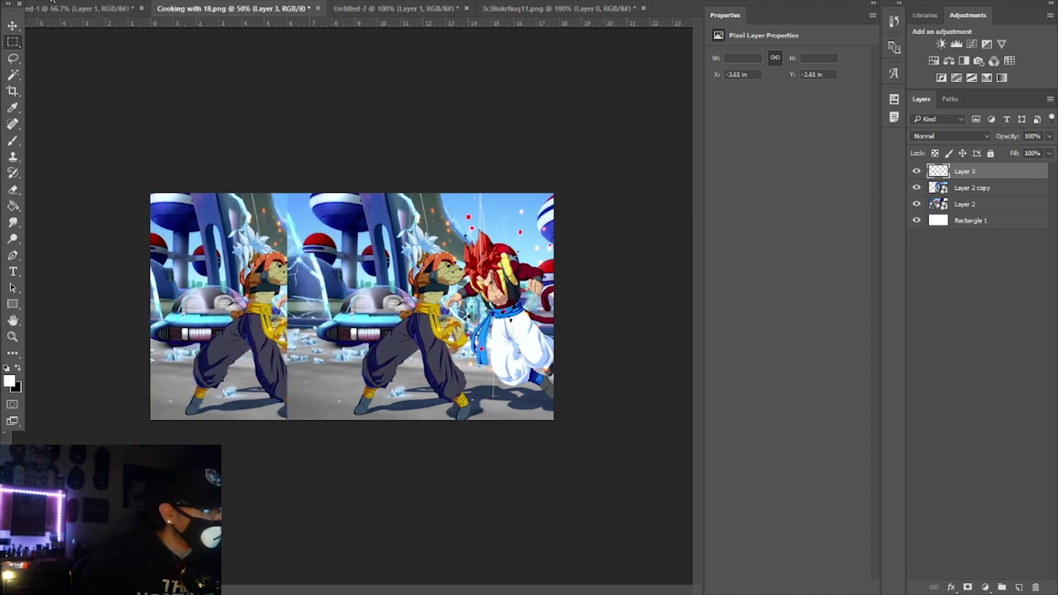
Step: Nudge the duplicated background layer and shift the Gogeta image left and down
click(13, 26)
mouse_move(425, 241)
mouse_down()
mouse_move(408, 250)
mouse_move(434, 252)
mouse_move(425, 240)
mouse_up()
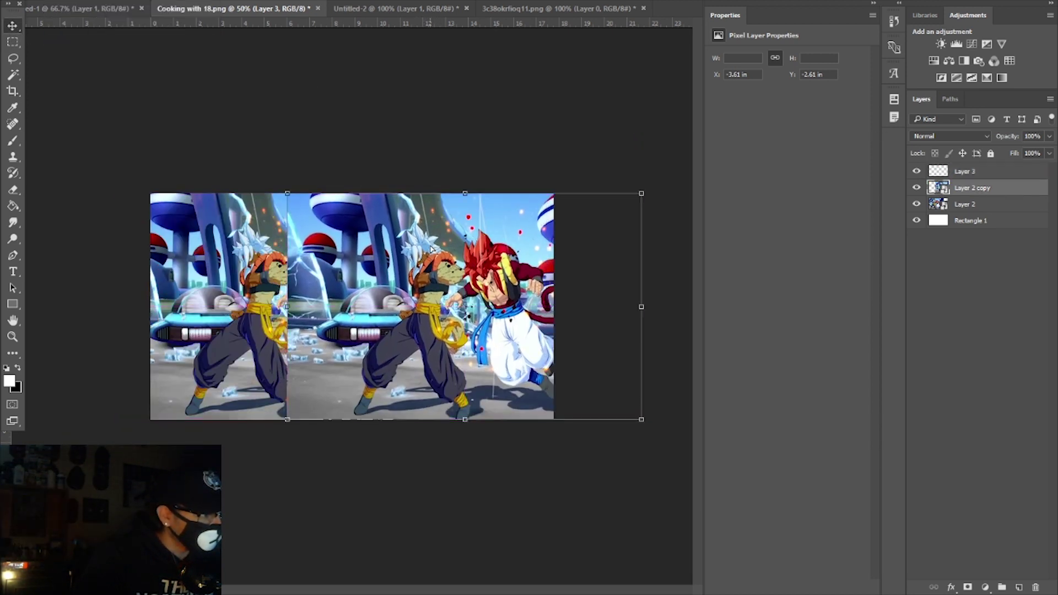
click(971, 175)
drag(524, 174, 590, 167)
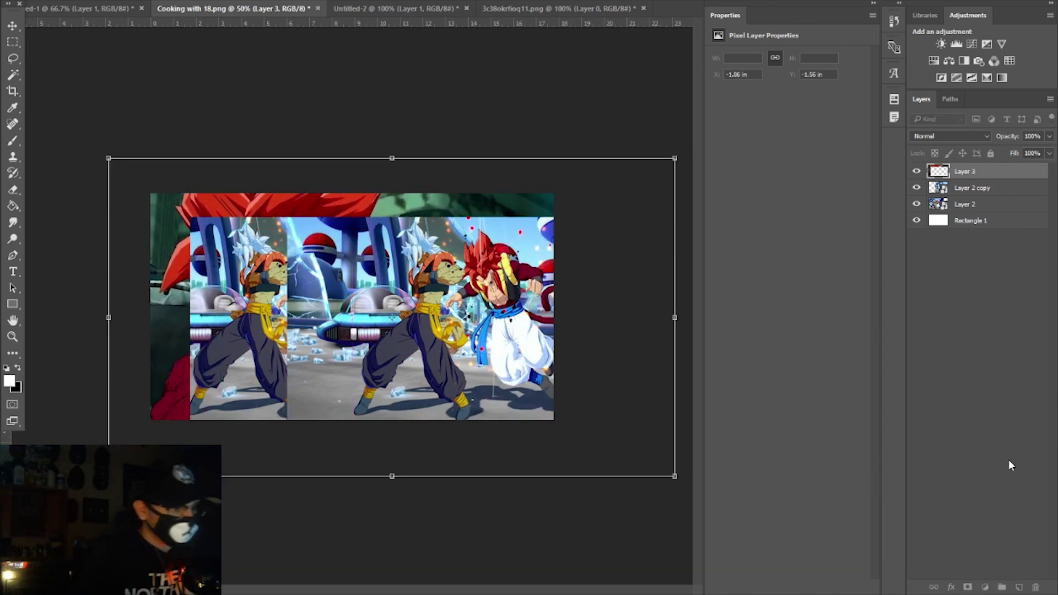
Step: Delete the old Gogeta layer, paste the cut piece as the new top layer, and slide it left
drag(981, 172, 1036, 587)
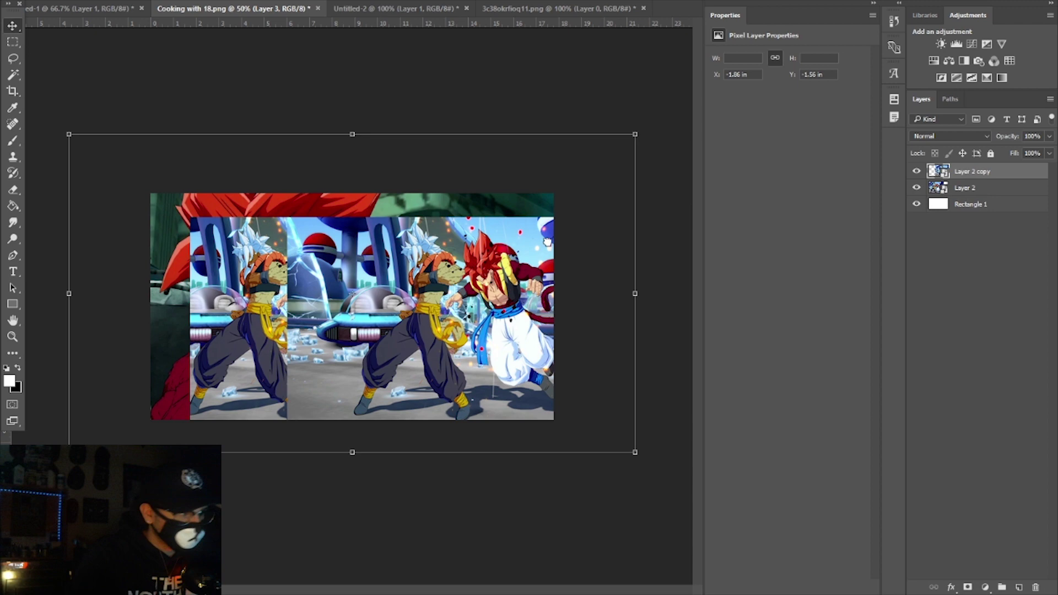
click(55, 2)
click(85, 78)
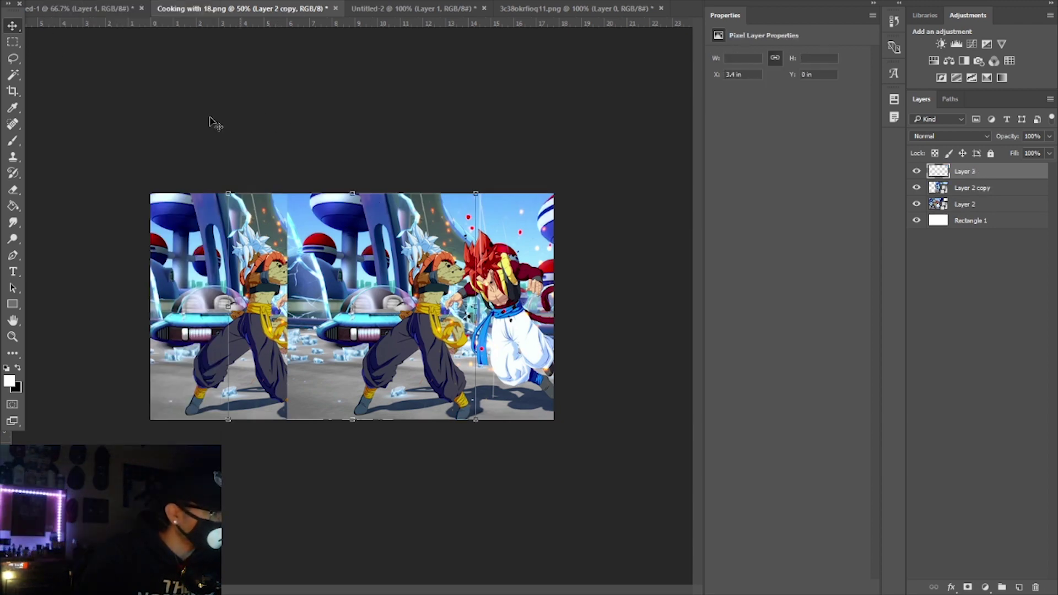
drag(312, 324, 232, 325)
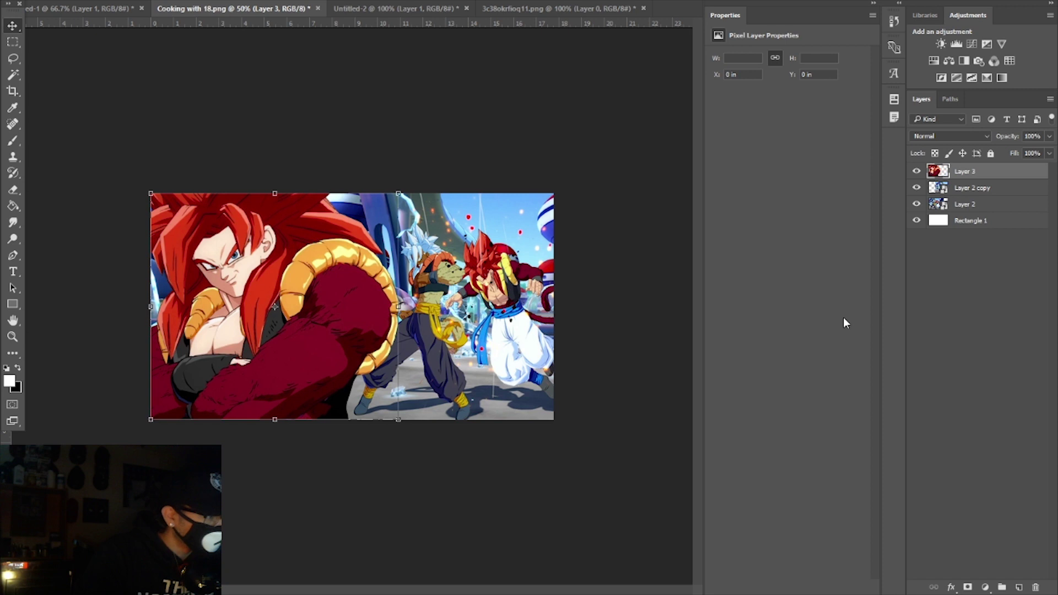
Step: Give Gogeta's Layer 3 a drop shadow with 91% opacity, size 32, 110° angle and distance 20
click(952, 588)
click(958, 580)
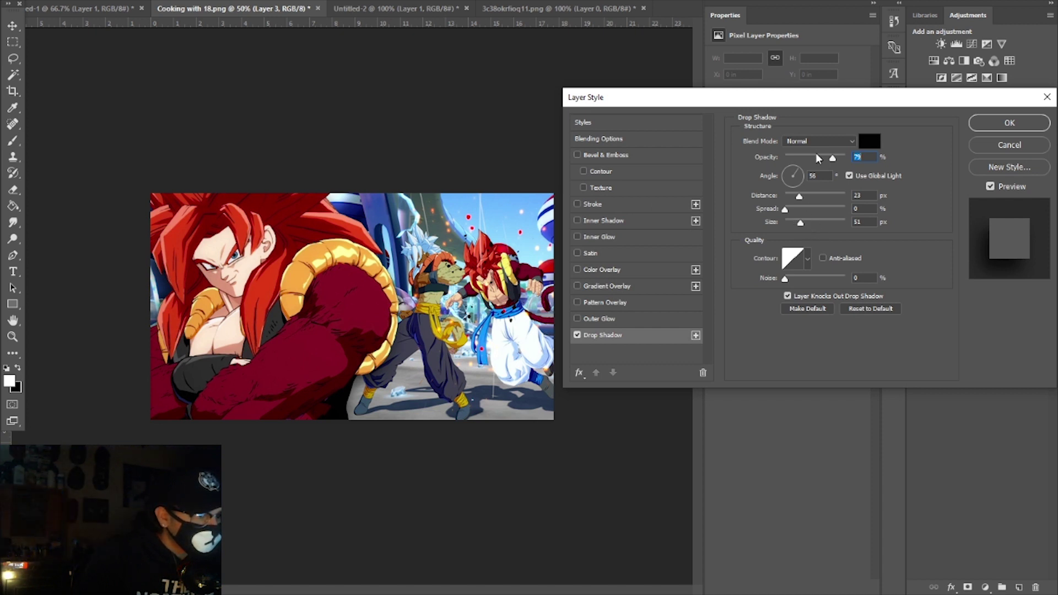
drag(831, 158, 839, 159)
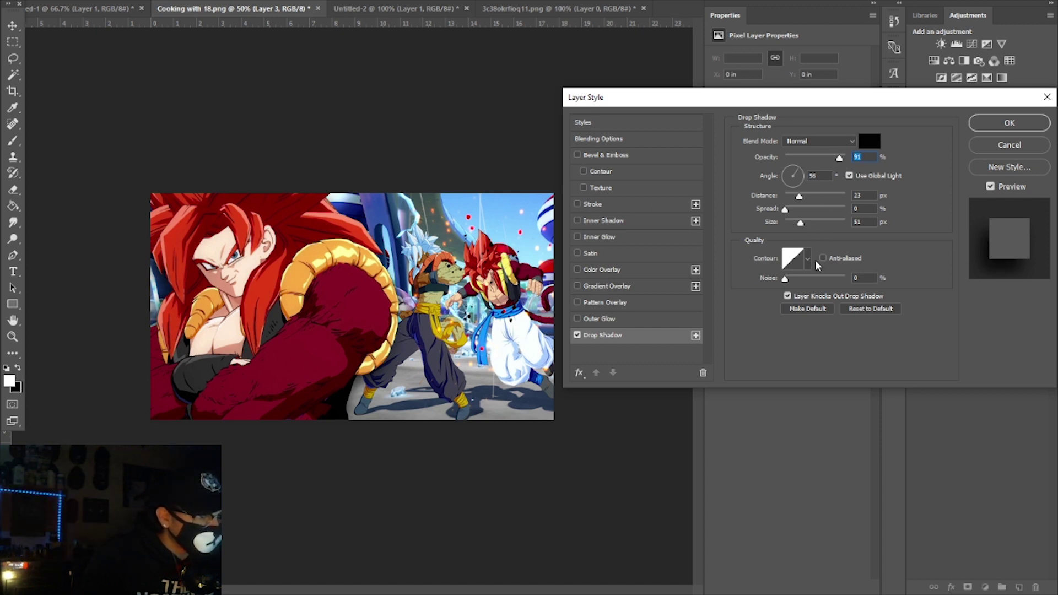
drag(800, 222, 796, 222)
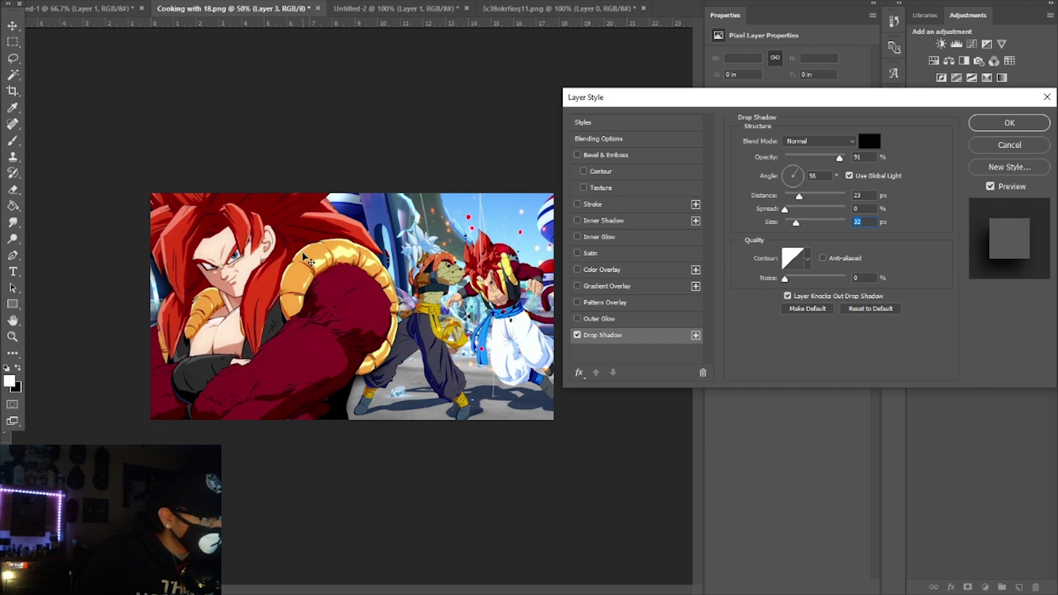
drag(303, 254, 311, 257)
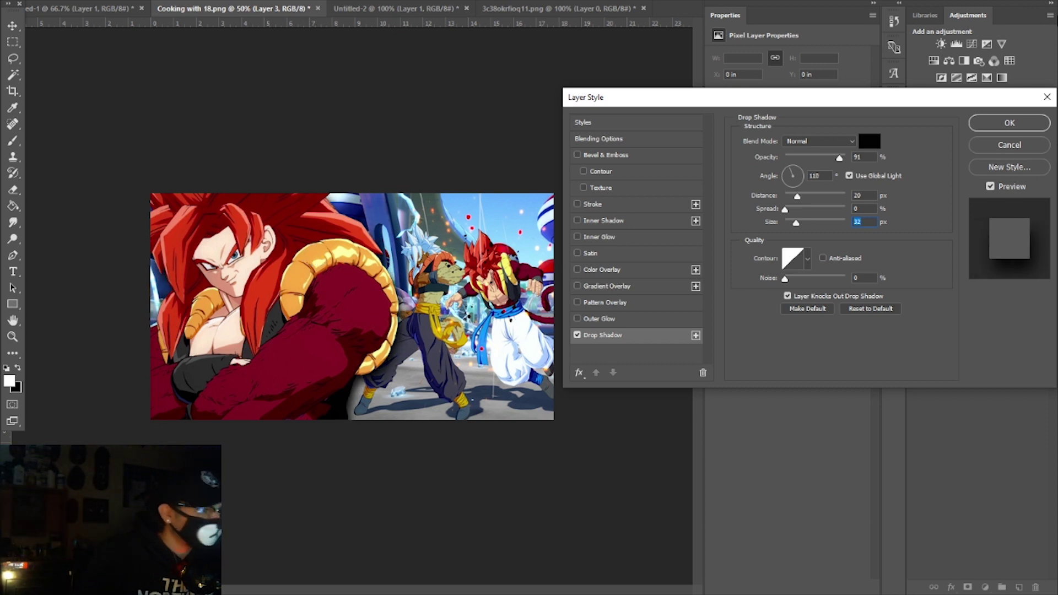
click(1002, 128)
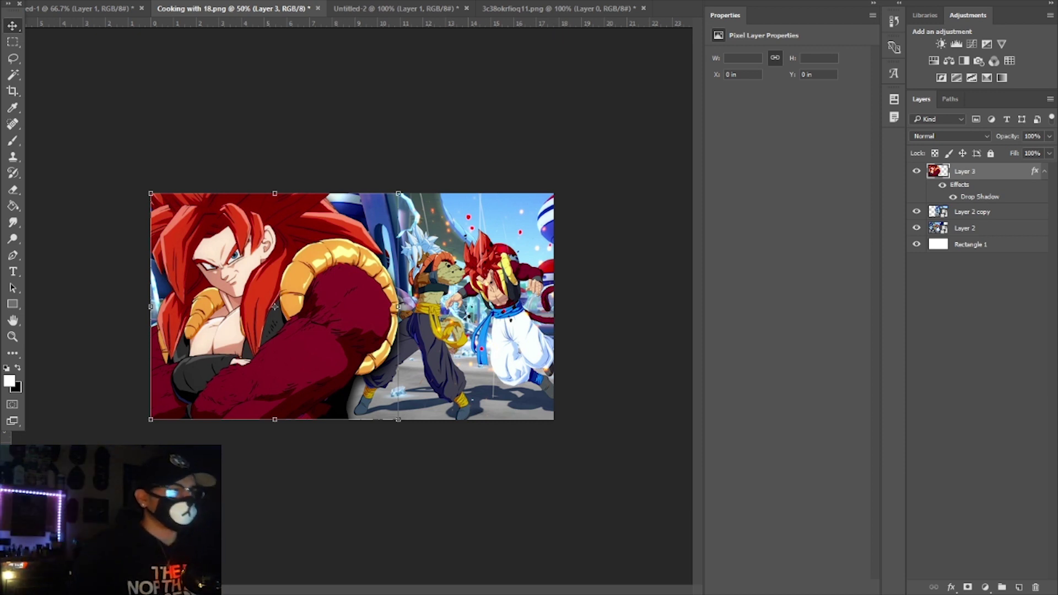
Step: Select and copy the Grand Priest badge in 3c38okrfioq11.png
click(499, 10)
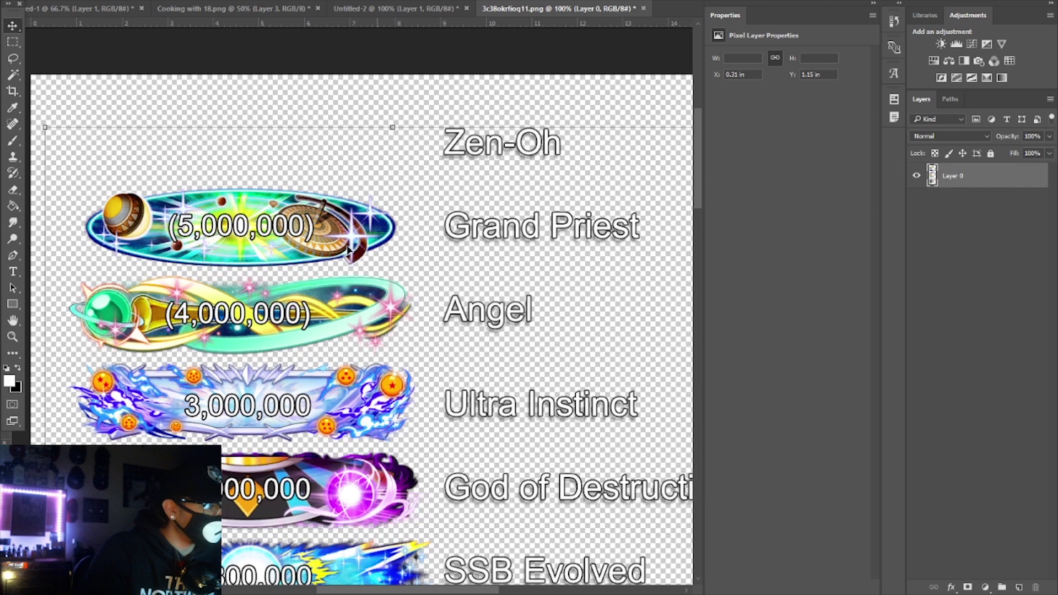
scroll(411, 258, down, 2)
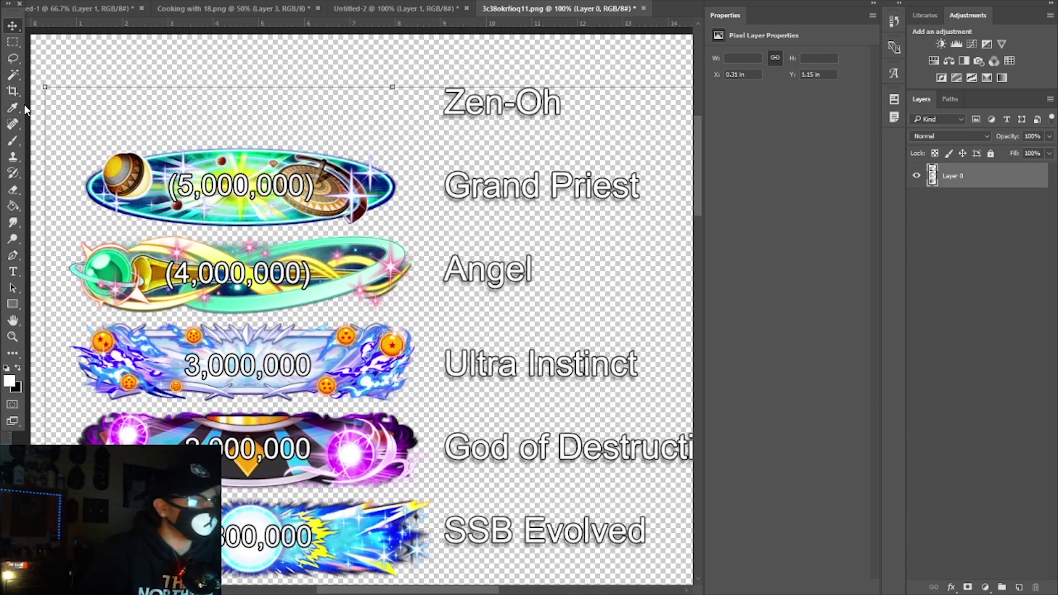
click(13, 42)
drag(418, 137, 81, 232)
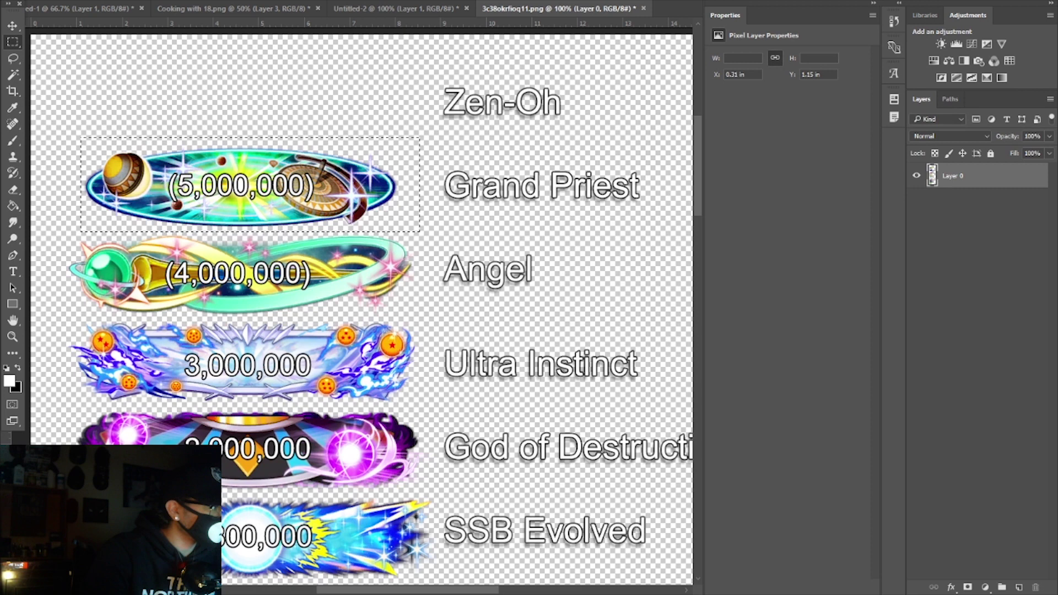
click(61, 2)
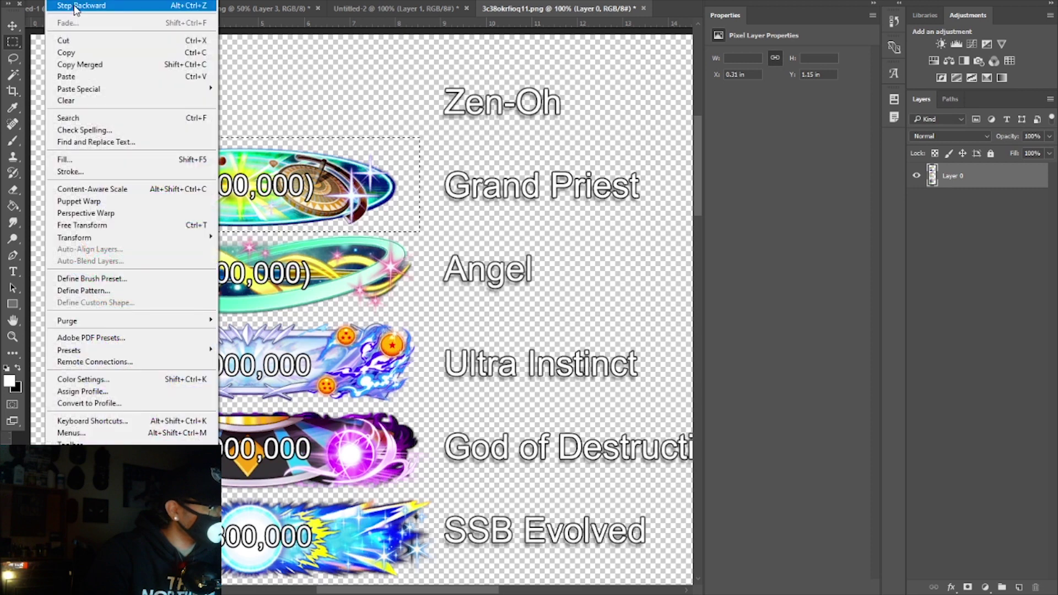
click(86, 54)
key(Delete)
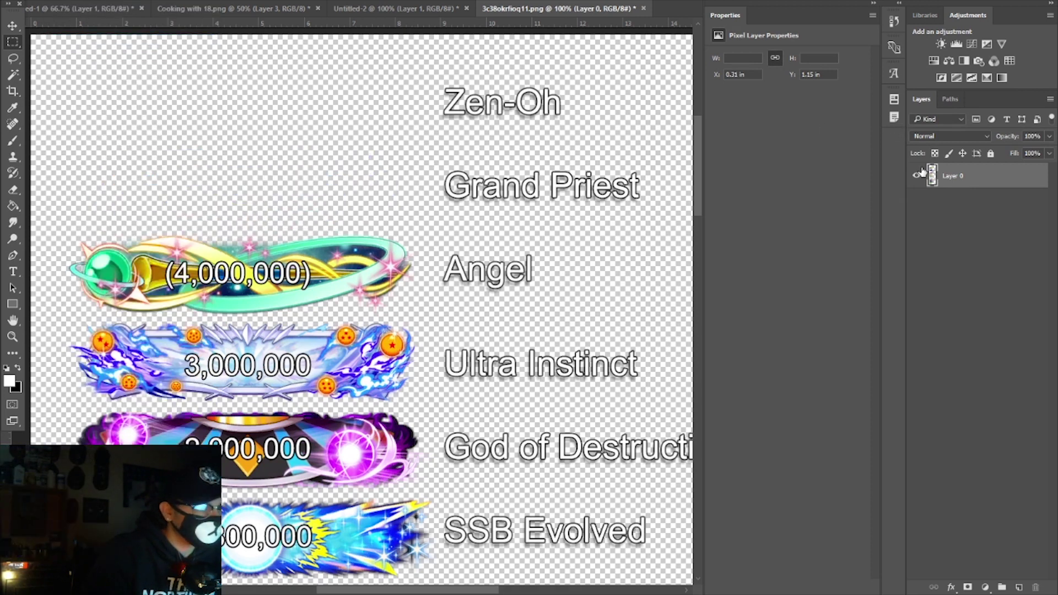
Step: Paste the badge into the Cooking with 18.png thumbnail as Layer 4
click(190, 8)
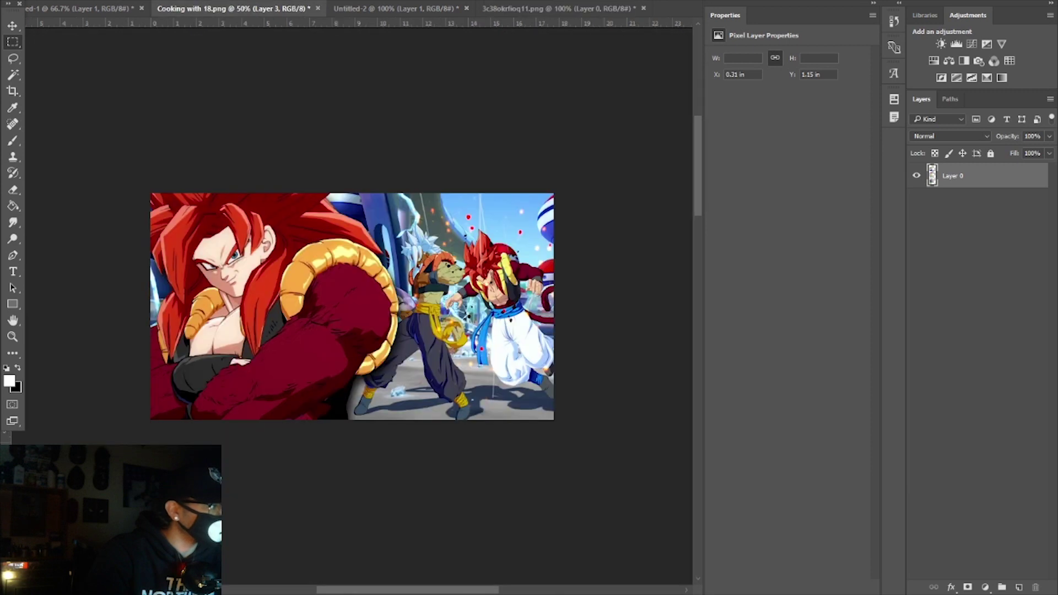
click(55, 1)
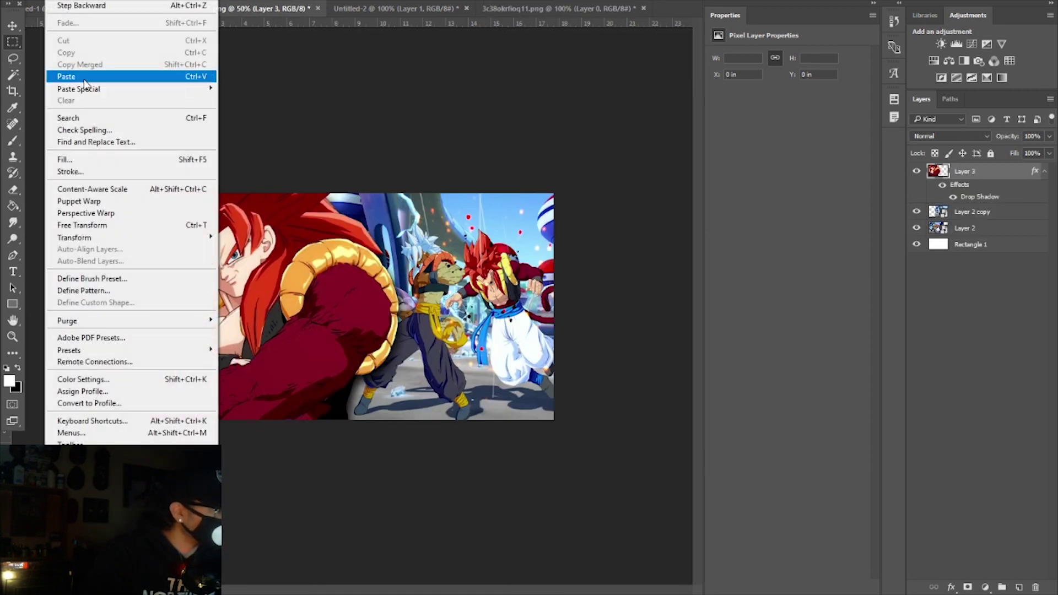
click(87, 76)
Step: Enlarge the badge, tilt it slightly counter-clockwise and place it in the bottom-right corner
key(v)
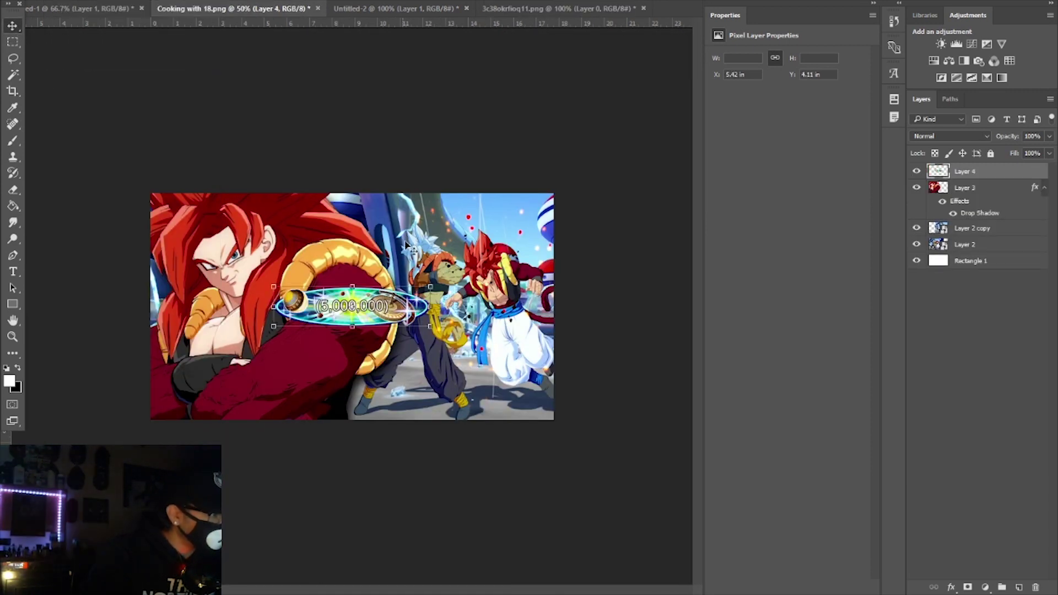
drag(432, 279, 513, 251)
key(Return)
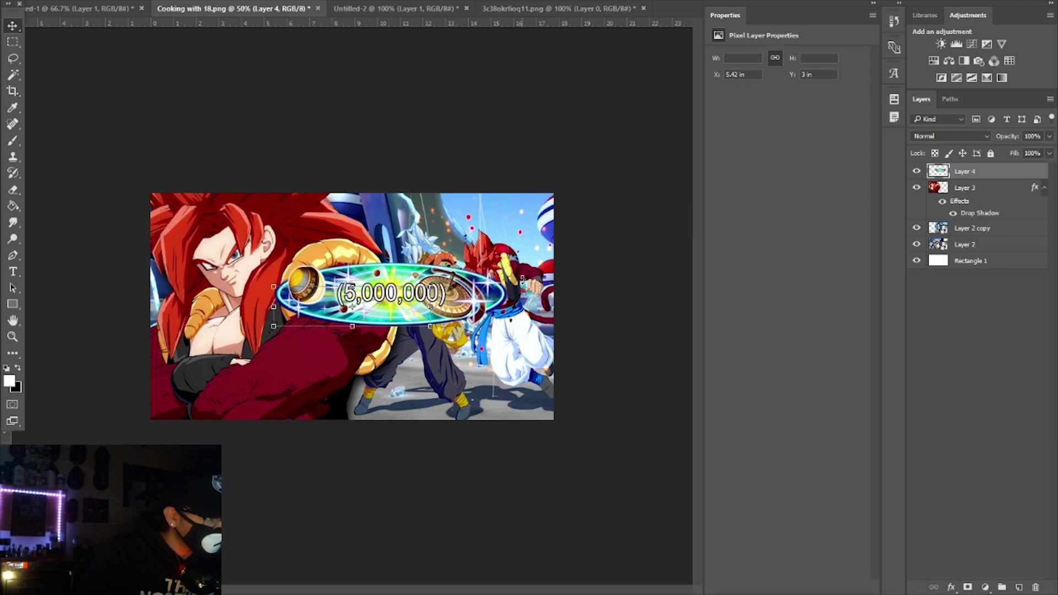
drag(521, 282, 537, 373)
key(Return)
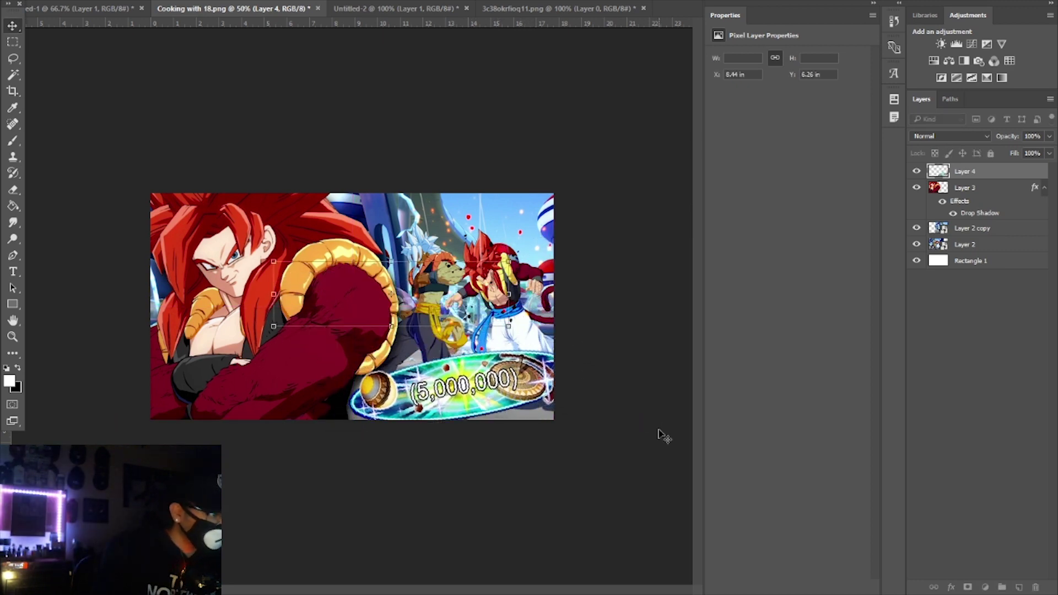
Step: Add a drop shadow to the badge layer
click(950, 588)
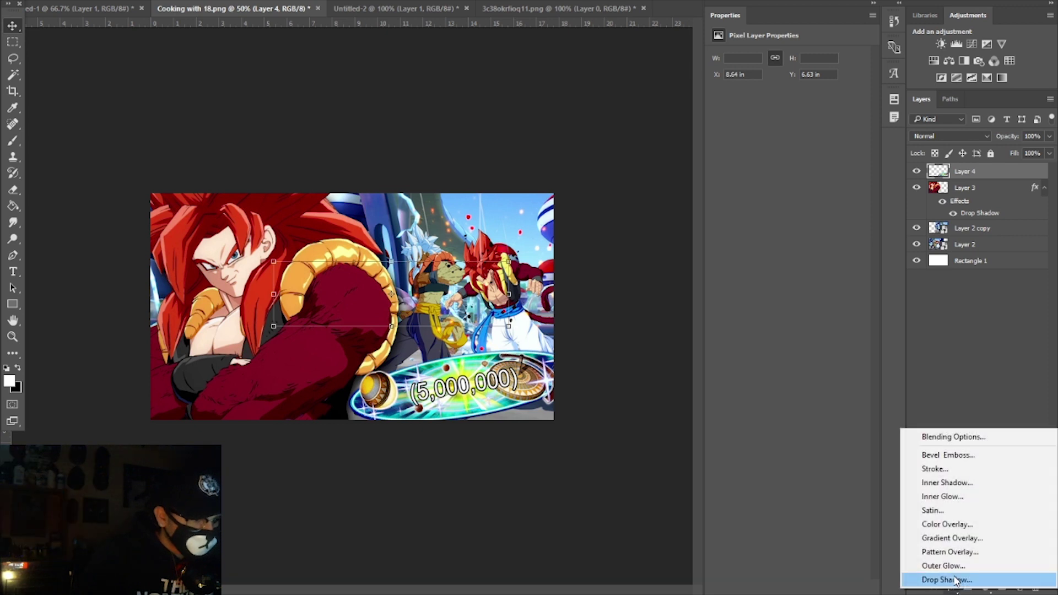
click(956, 579)
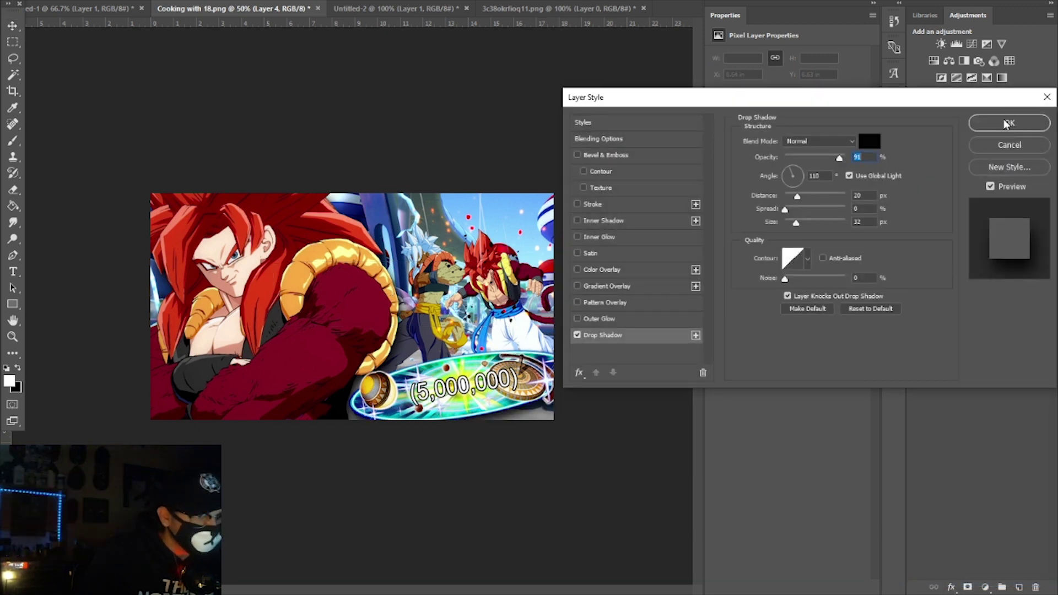
click(1007, 124)
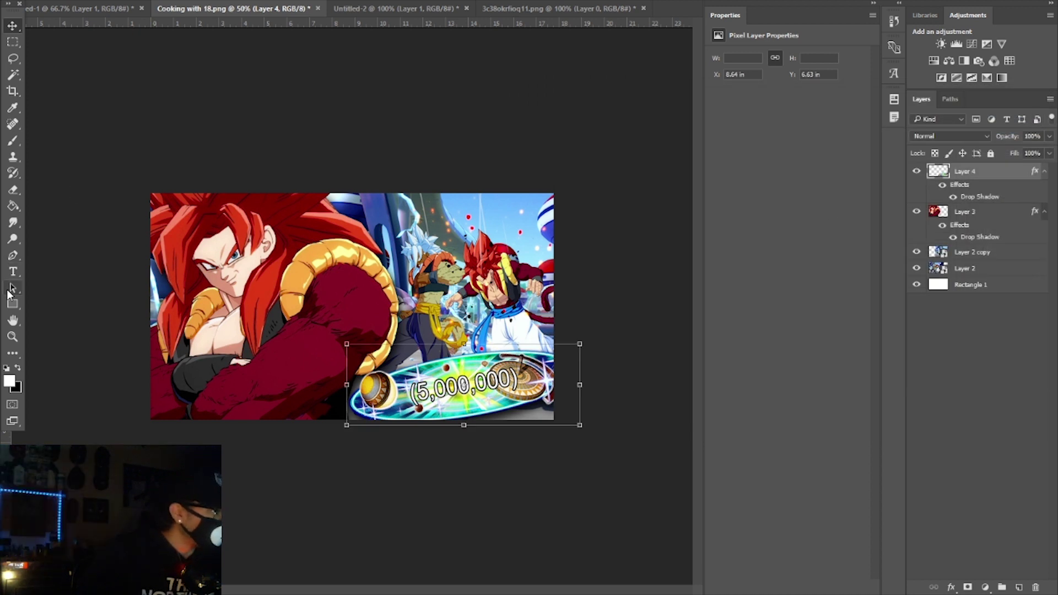
click(13, 271)
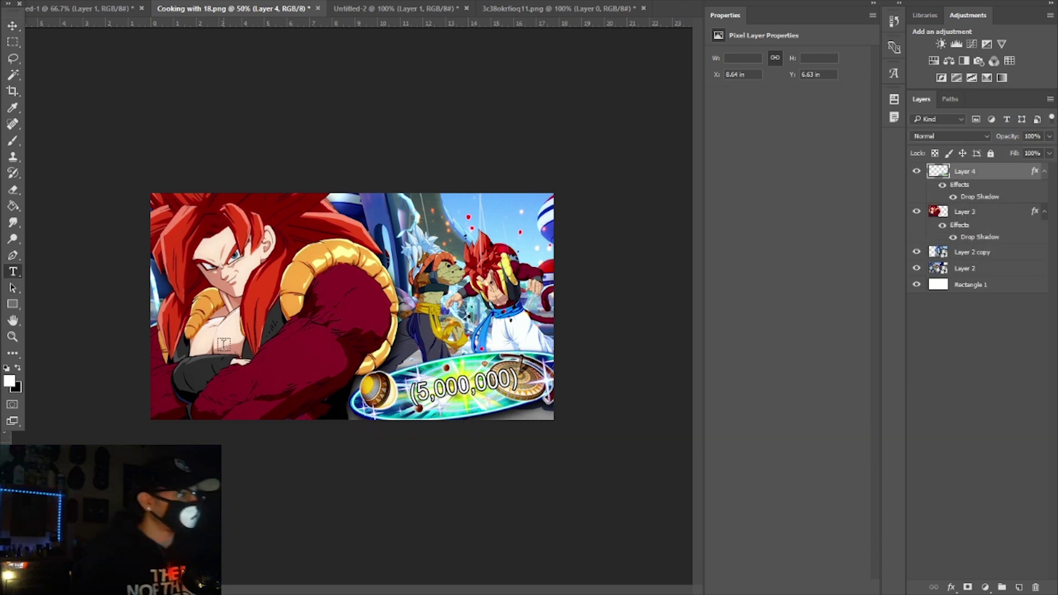
Step: Type 'BROKEN?' in ObelixPro, then enlarge it to 148.75 pt and move it toward the bottom-left
click(224, 343)
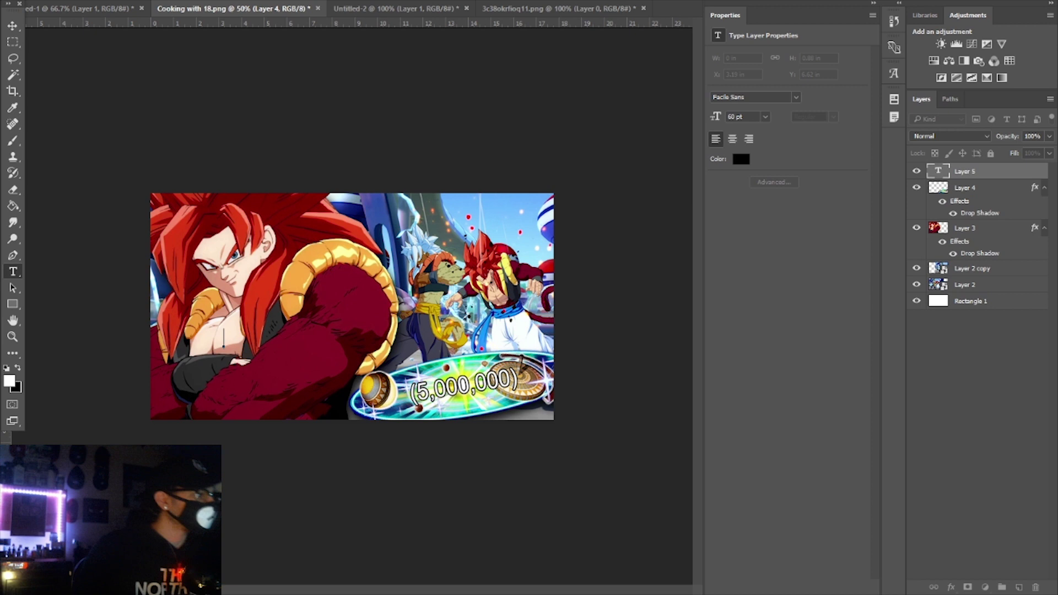
click(167, 5)
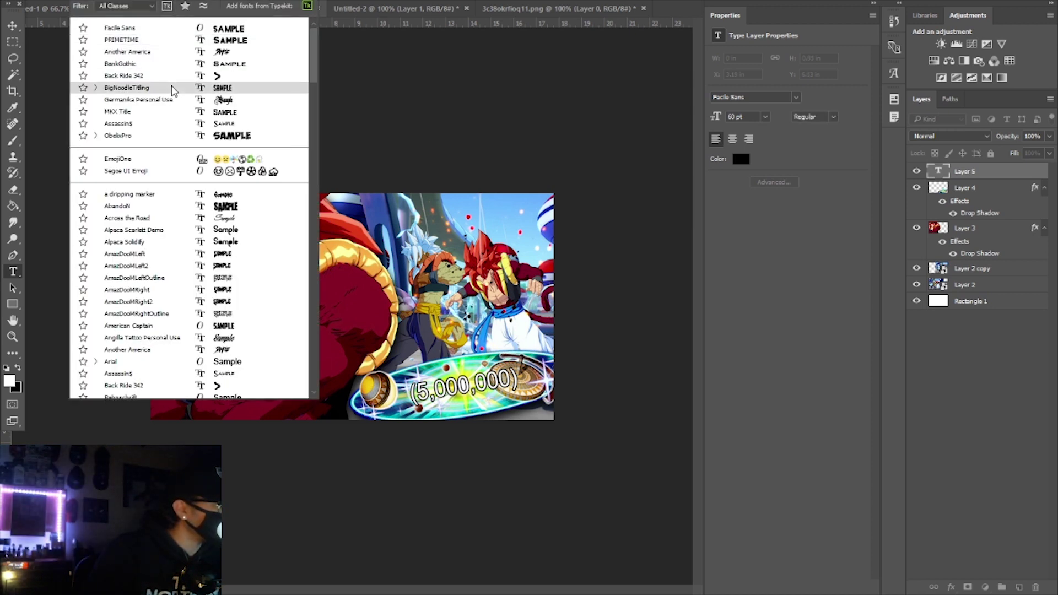
key(Down)
key(Down)
key(Down)
key(Down)
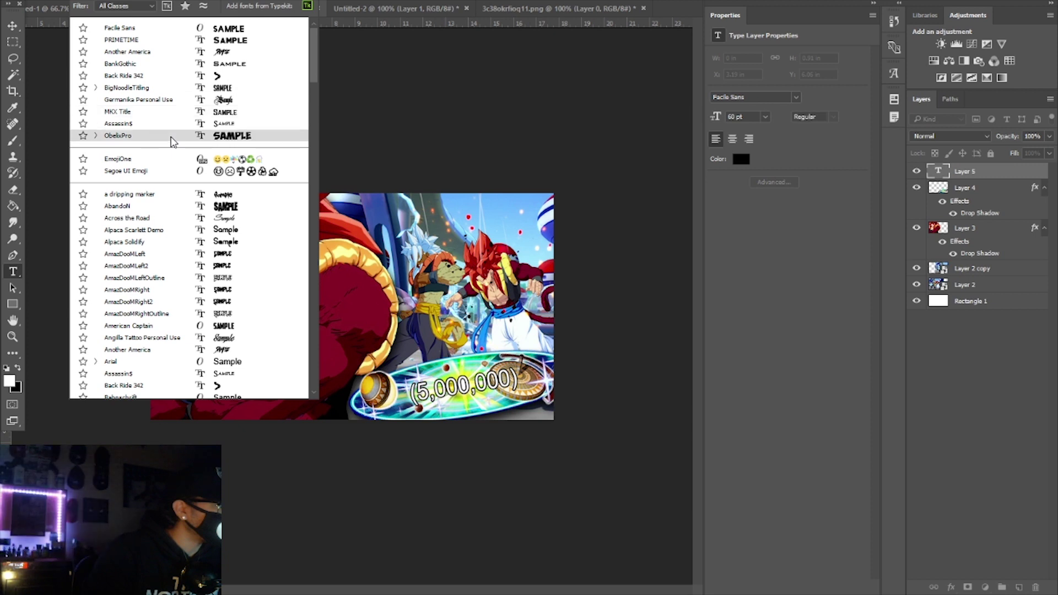
key(Return)
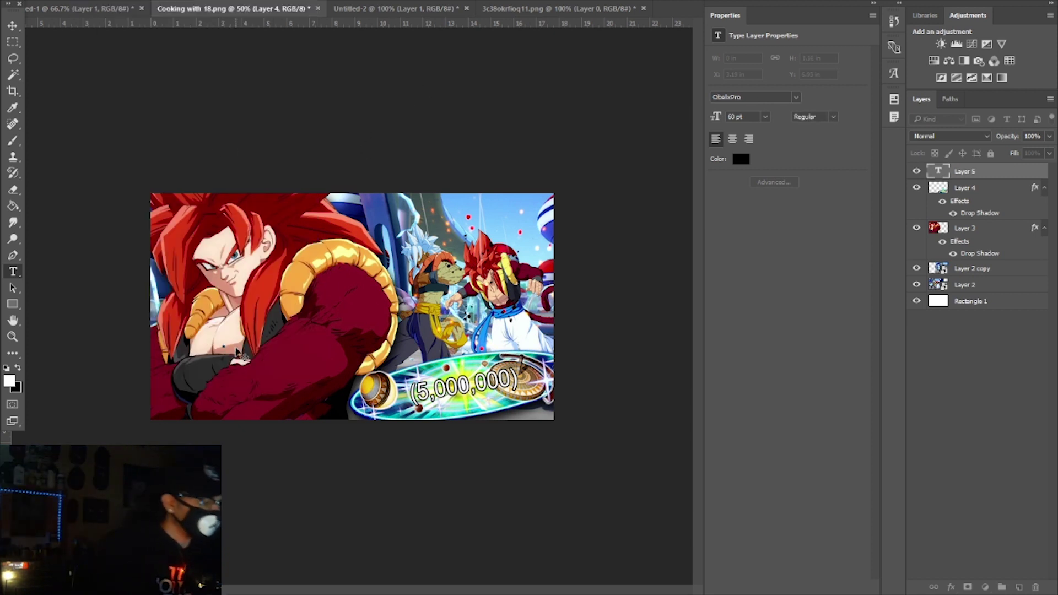
text(B)
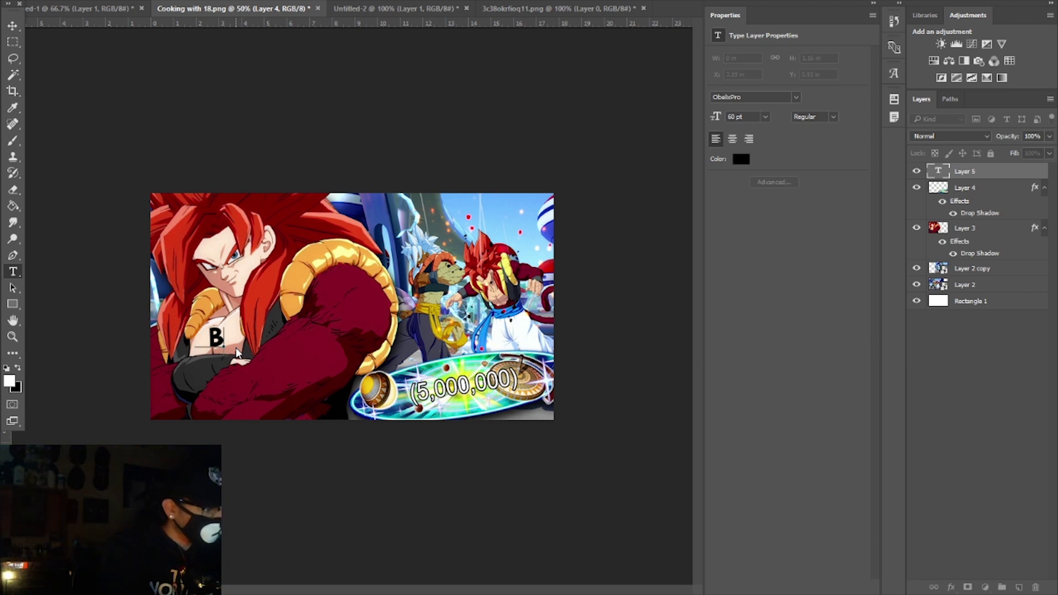
text(ROKEN)
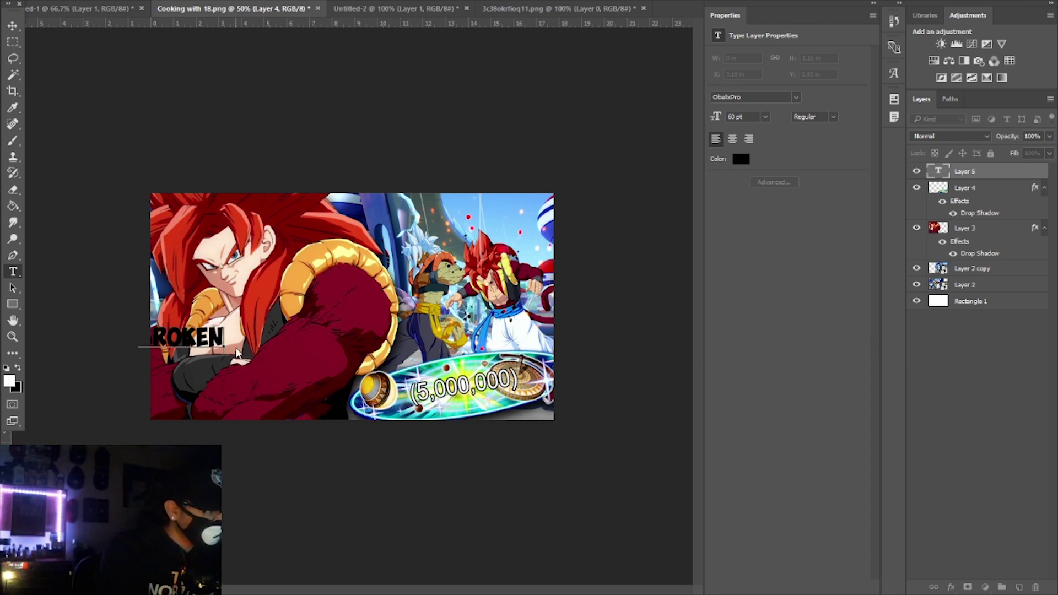
text(?)
click(12, 25)
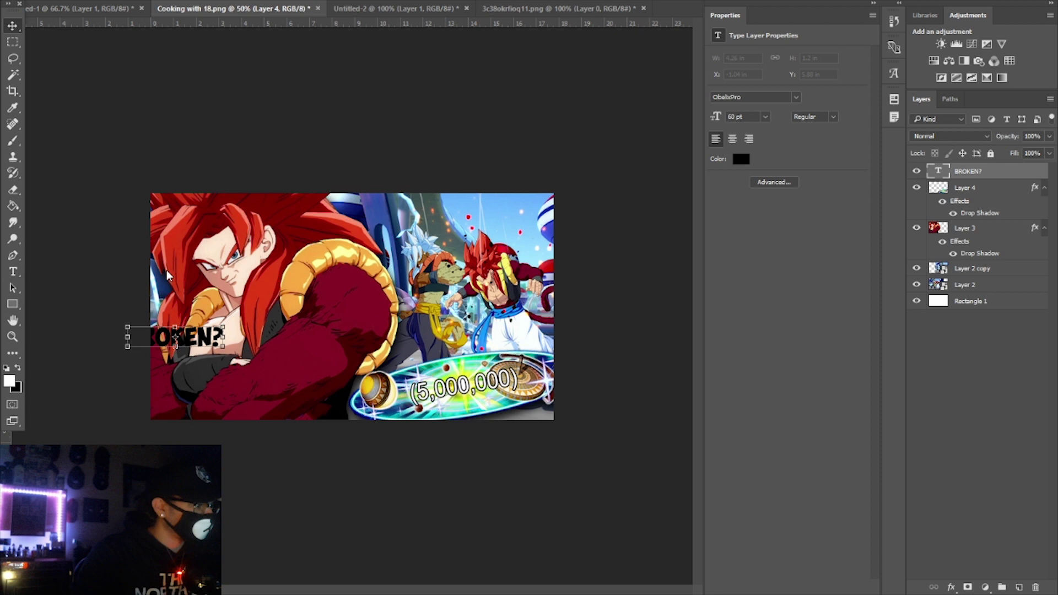
drag(207, 343, 401, 297)
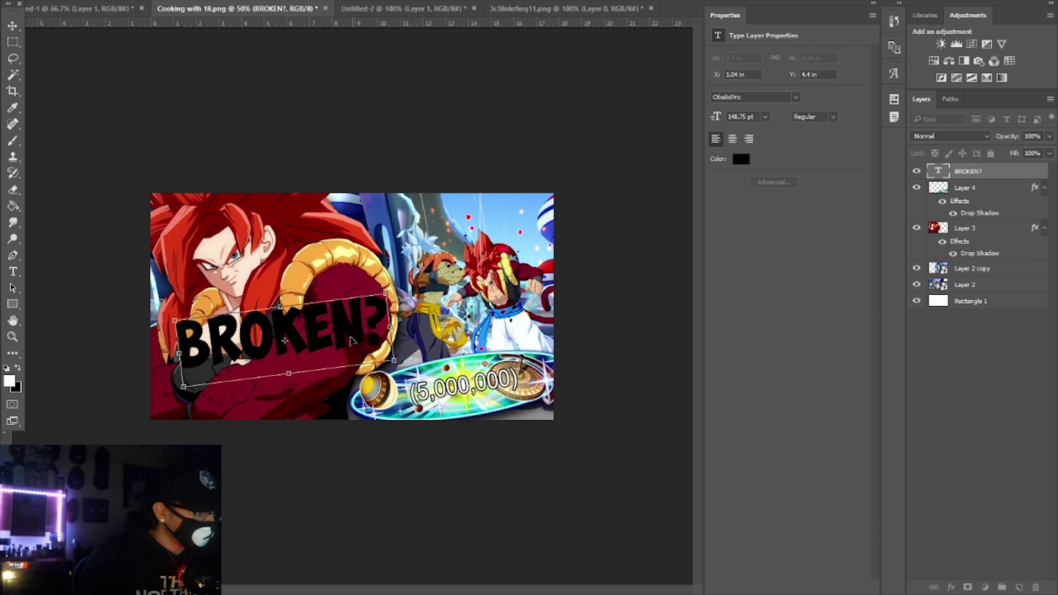
drag(353, 340, 343, 365)
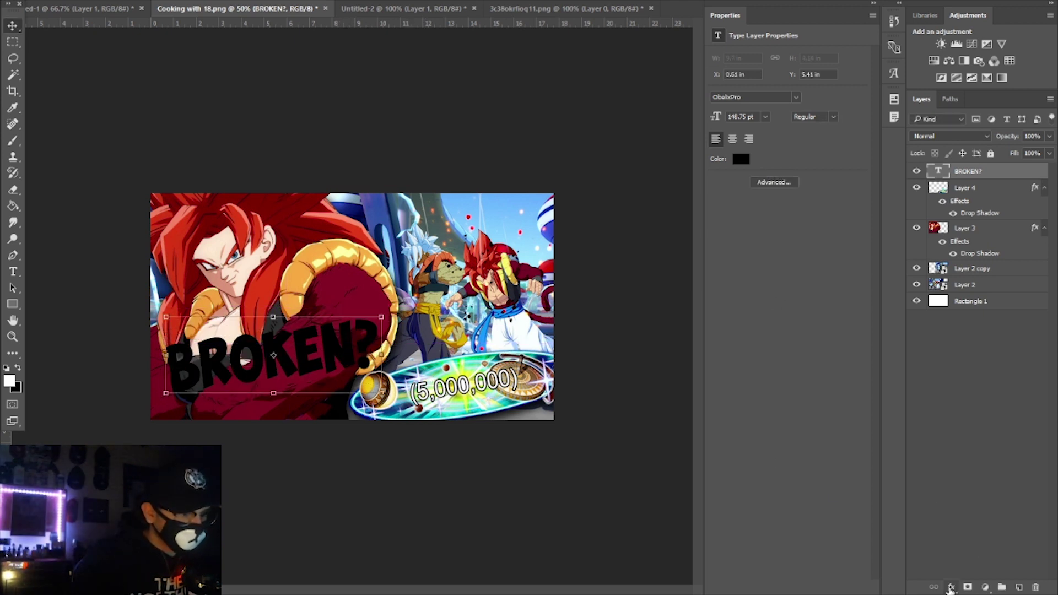
Step: Apply an orange-to-yellow preset gradient overlay to the BROKEN? text
click(950, 587)
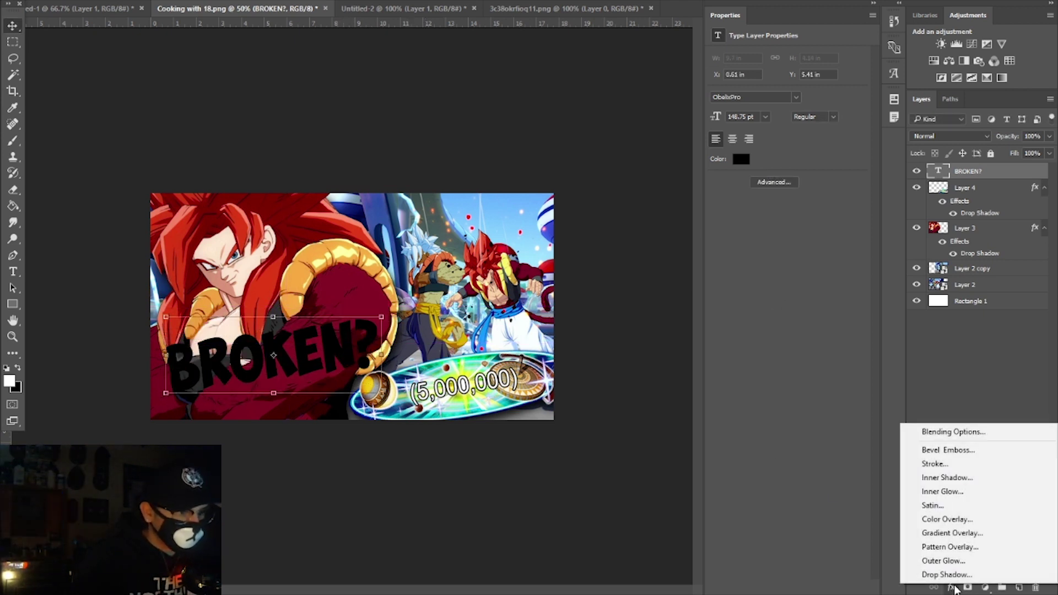
click(957, 534)
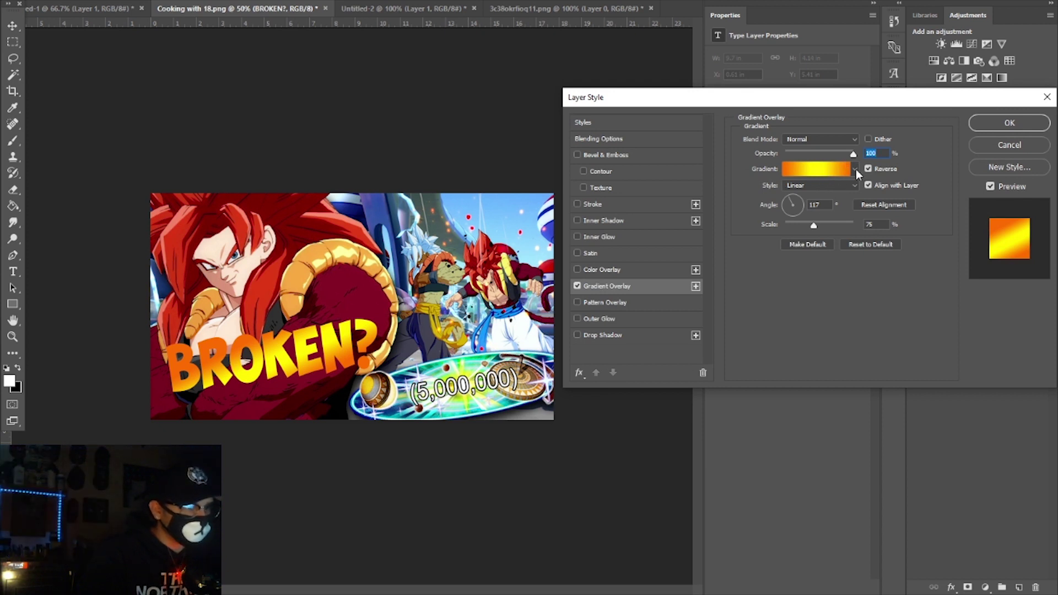
click(855, 170)
click(806, 215)
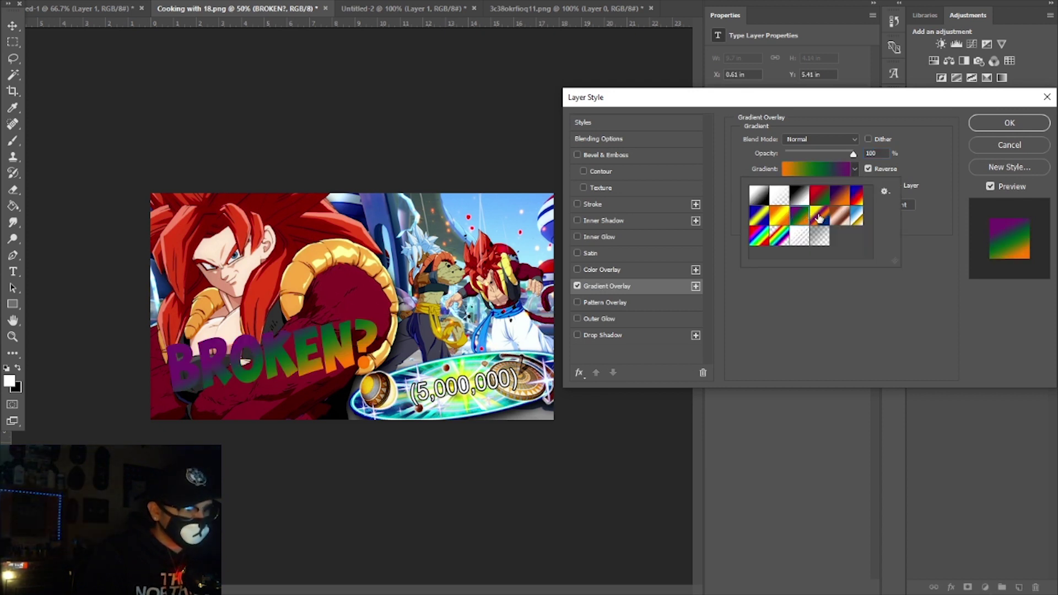
click(822, 196)
click(840, 215)
click(839, 215)
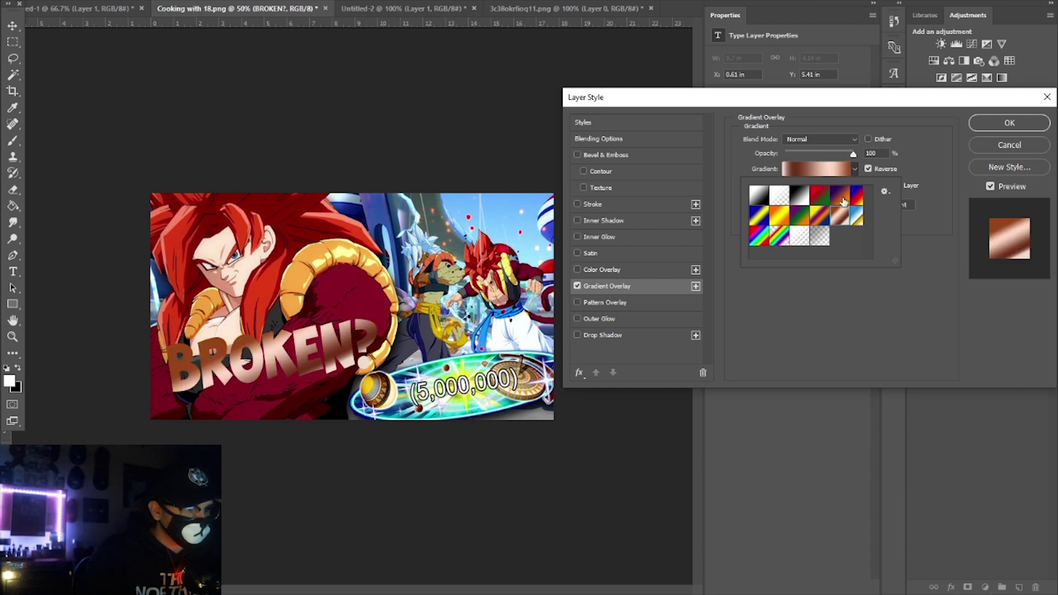
click(786, 220)
click(785, 220)
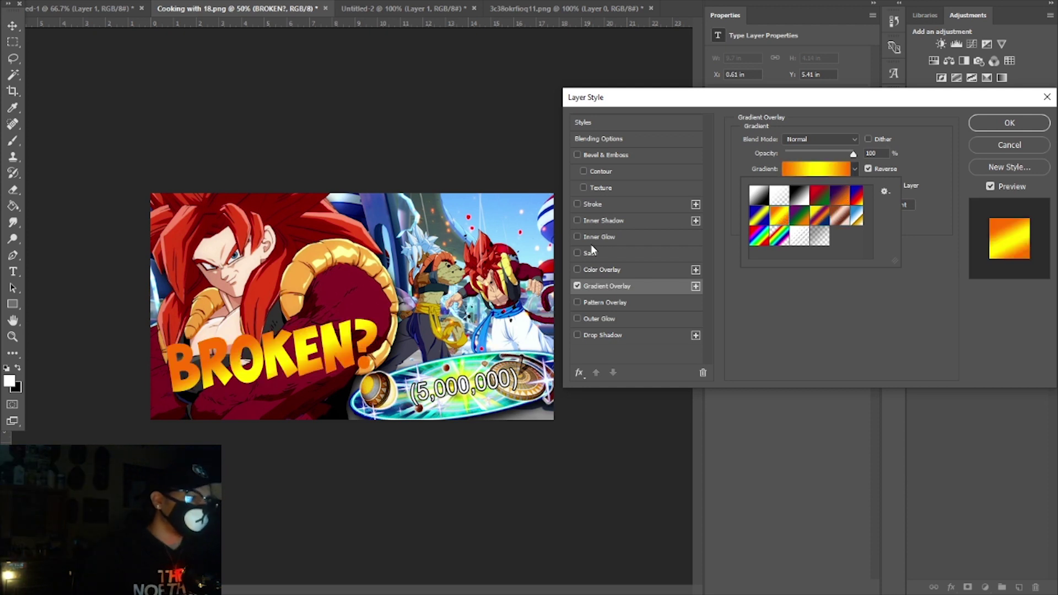
click(987, 124)
click(987, 124)
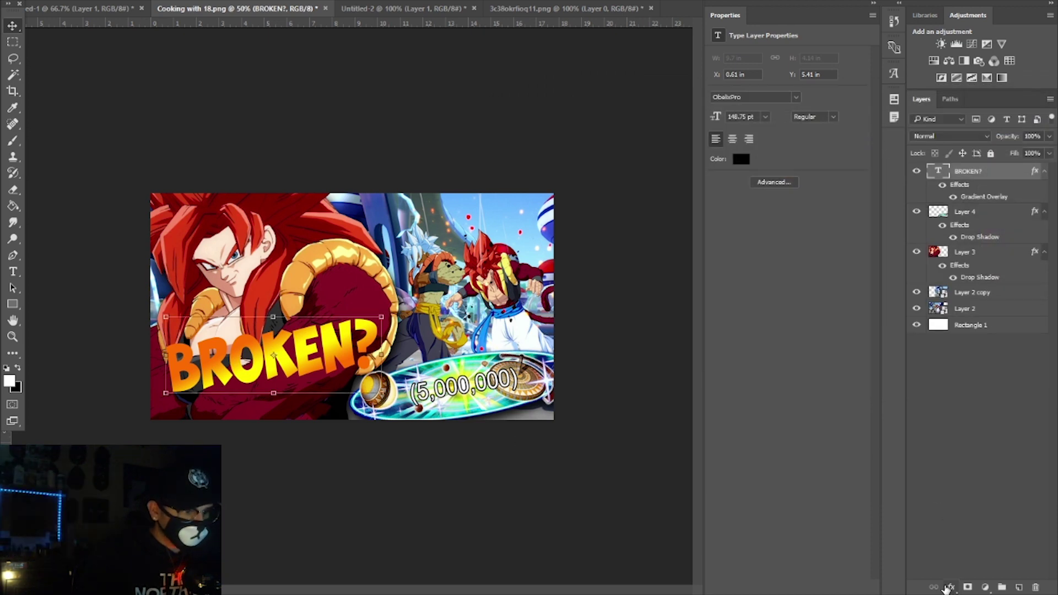
Step: Add a black outside stroke of about 21 px to the BROKEN? text
click(946, 588)
click(957, 467)
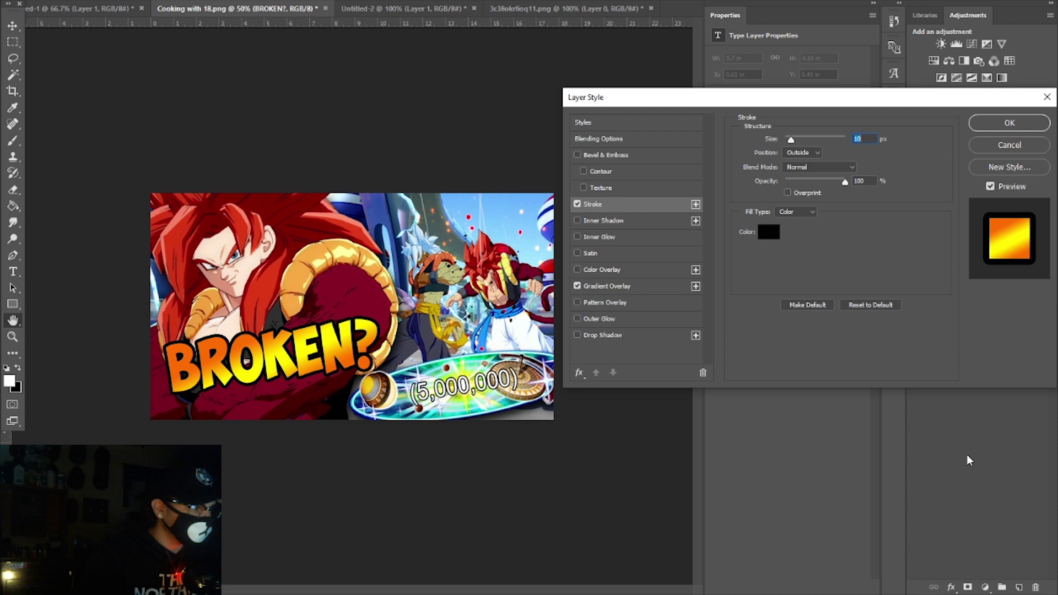
drag(794, 143, 795, 143)
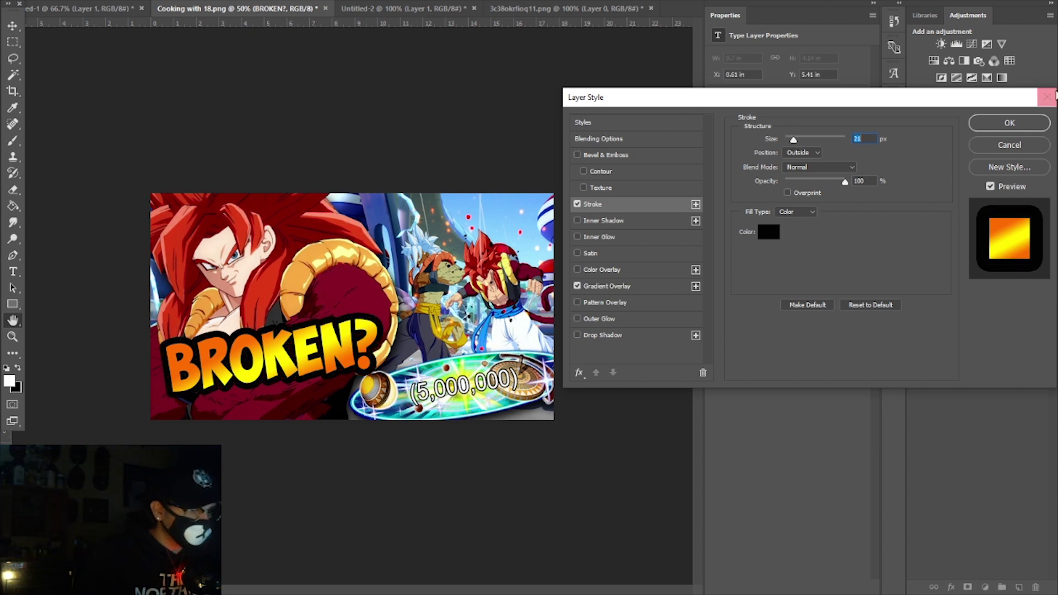
click(1009, 122)
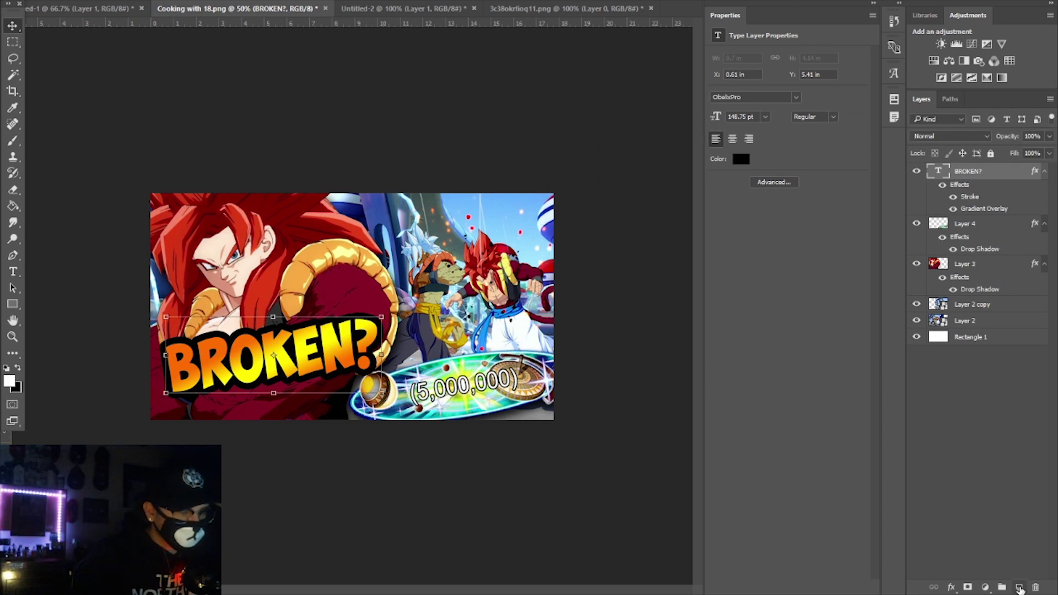
Step: Merge the BROKEN? text layer with a new empty layer to make Layer 5
click(1019, 589)
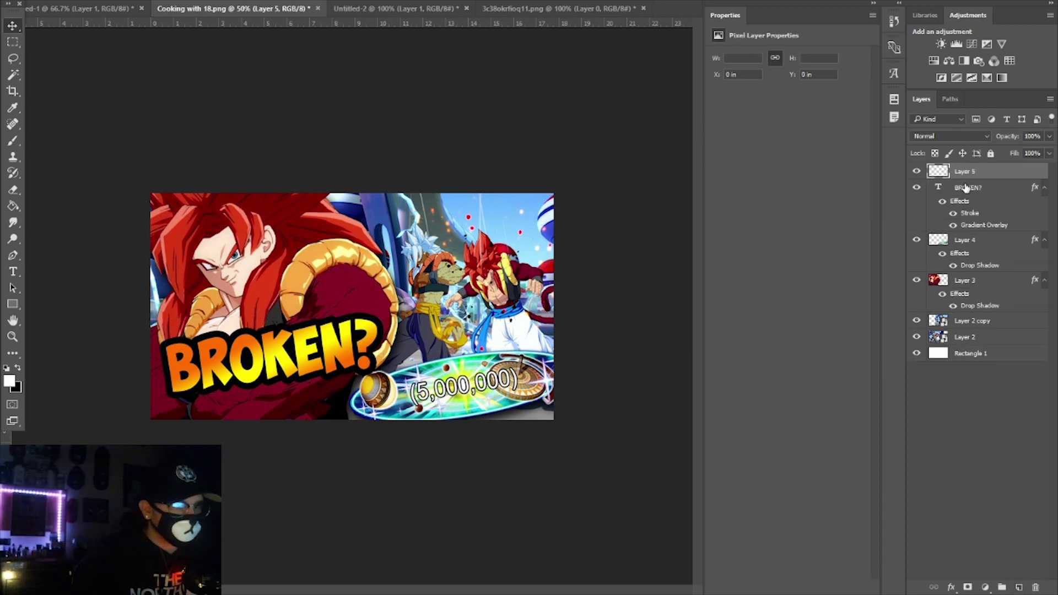
click(966, 188)
right_click(967, 188)
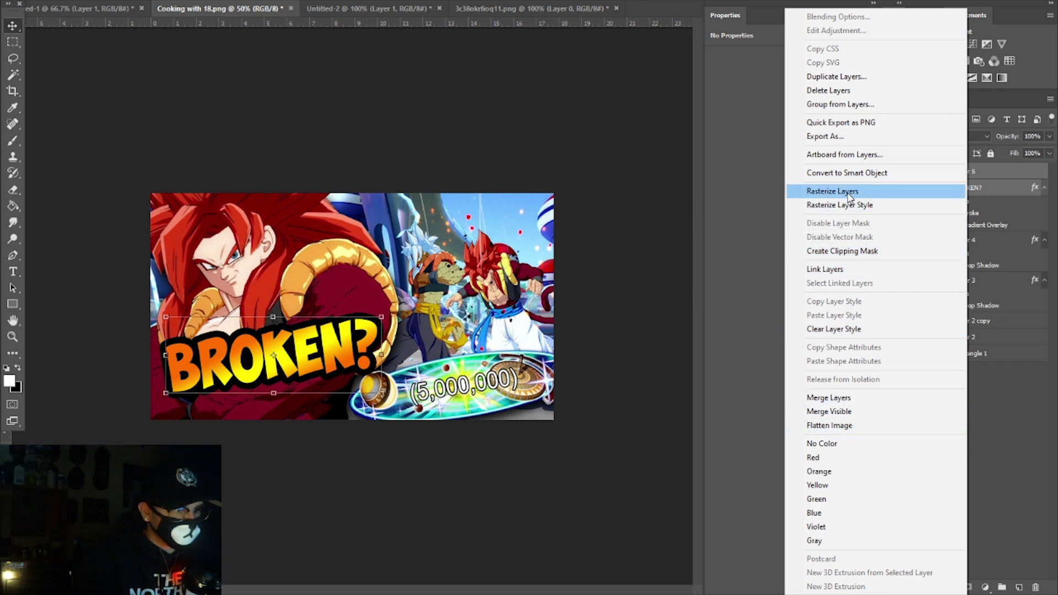
click(829, 397)
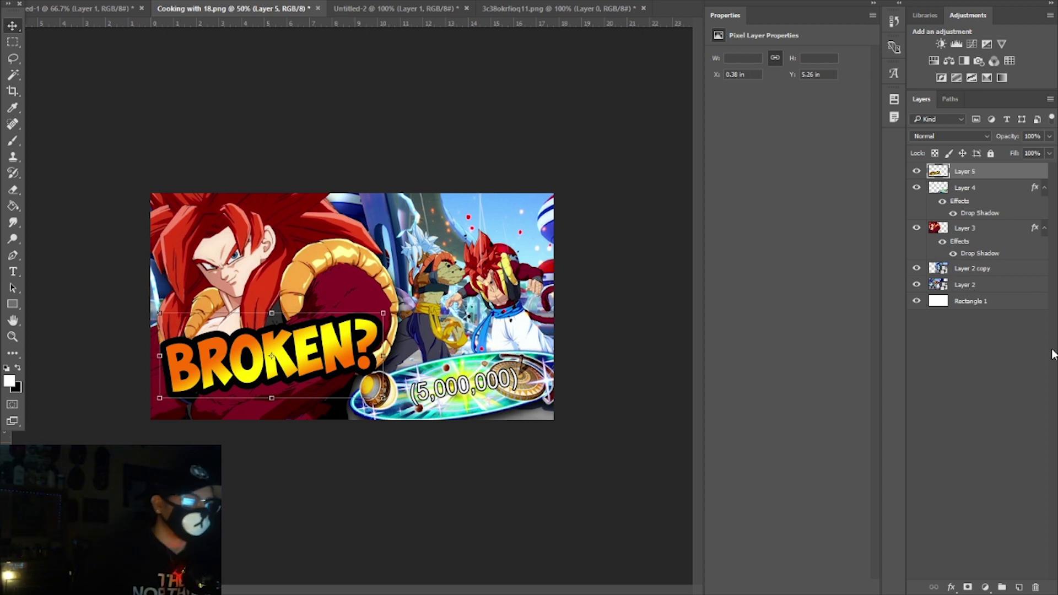
Step: Give Layer 5 a white 9 px outside stroke
click(952, 587)
click(949, 470)
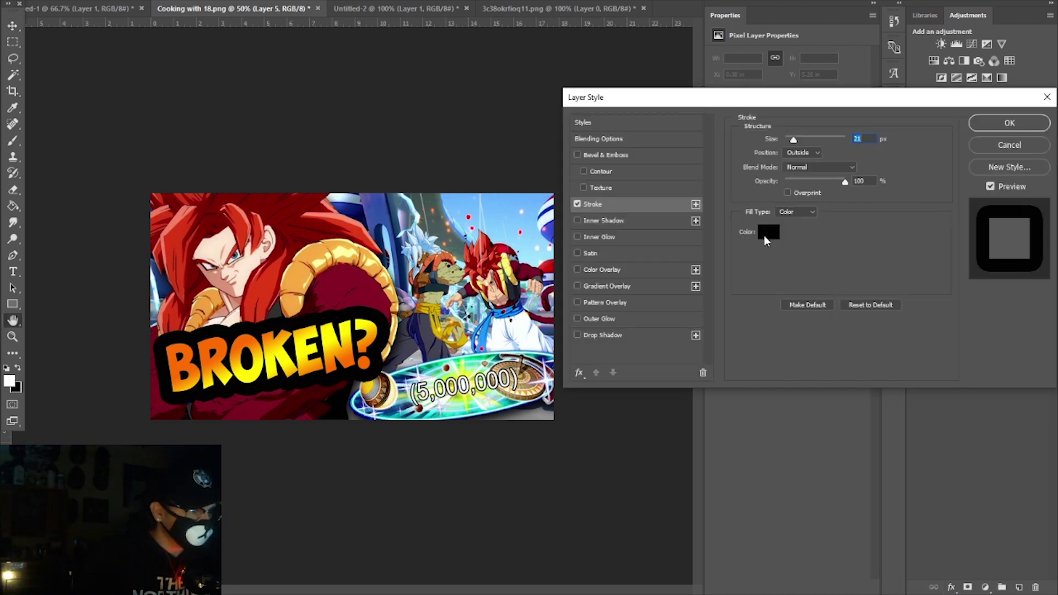
click(768, 232)
drag(708, 392, 688, 384)
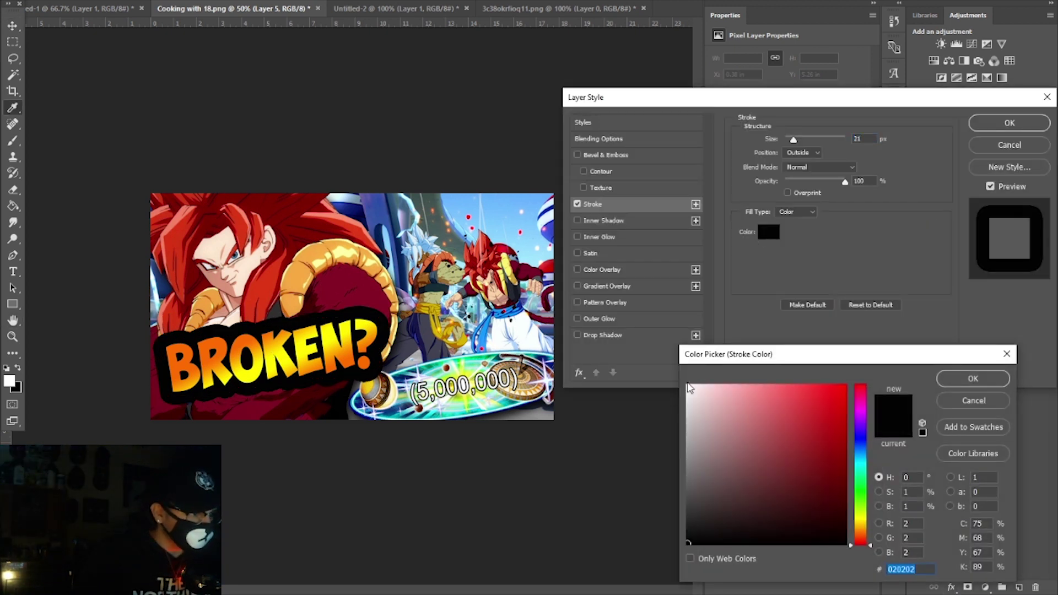
click(970, 378)
drag(793, 138, 790, 136)
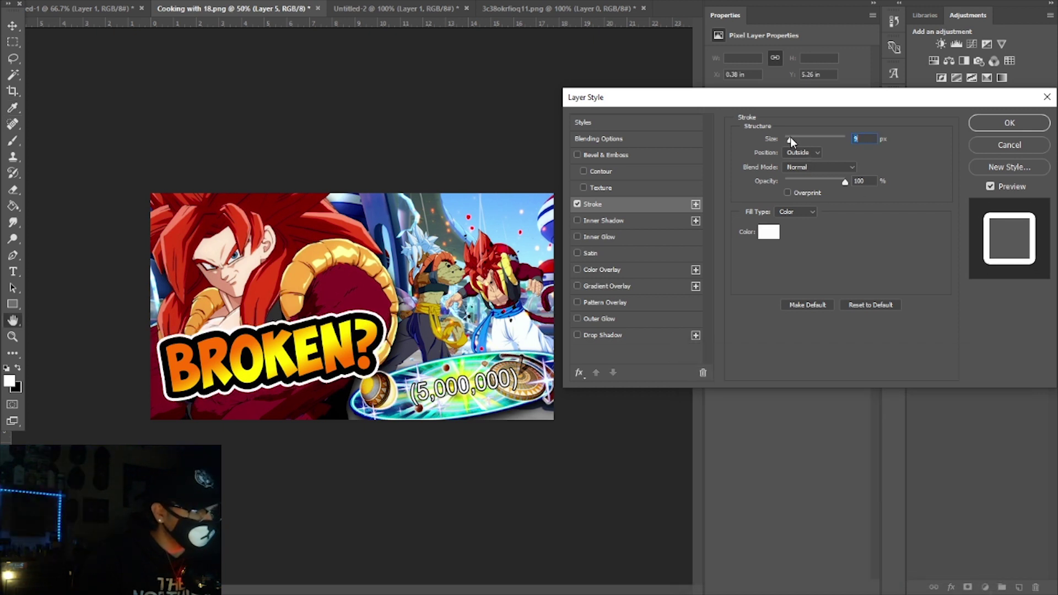
click(991, 121)
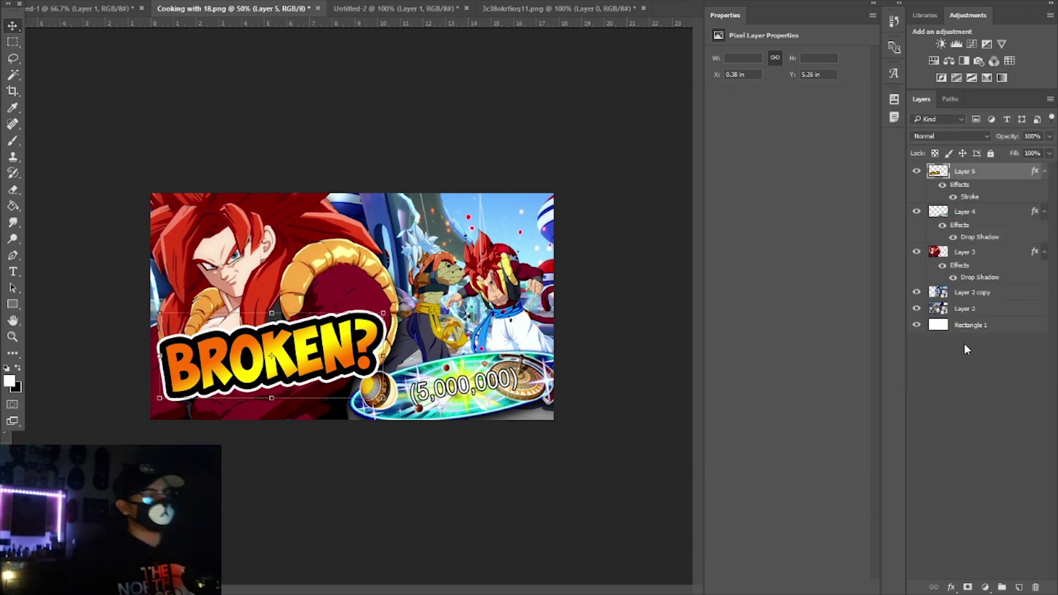